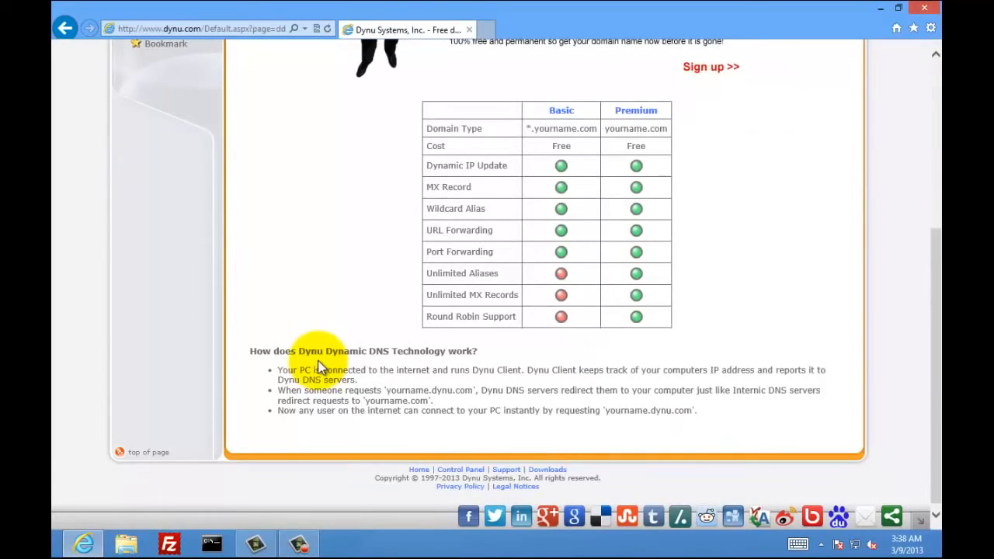
- Scroll back to the top of Dynu's Basic vs Premium Dynamic DNS comparison page
scroll(318, 362, "up", 7)
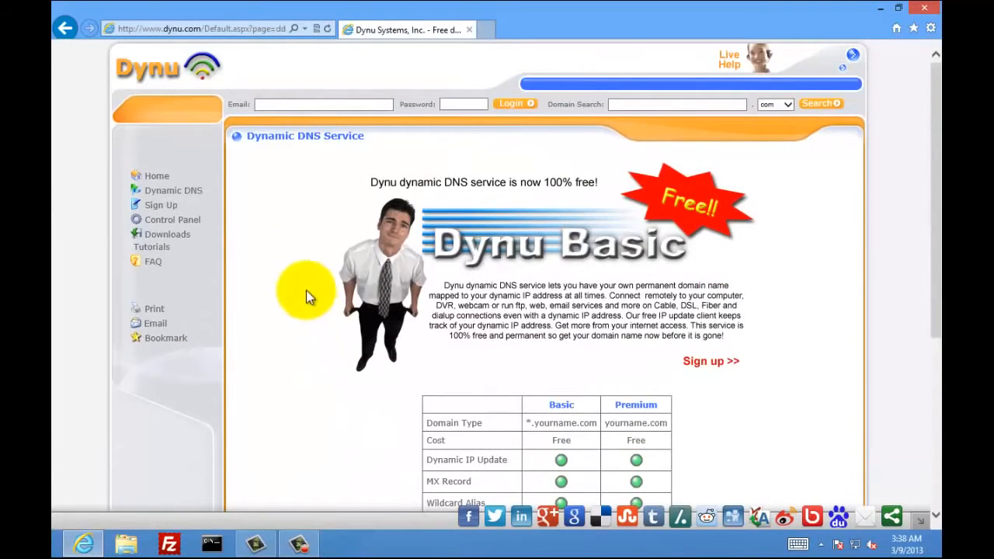
- Sign up for a third-level domain, entering the account's hostname with the dynu.com suffix
left_click(165, 204)
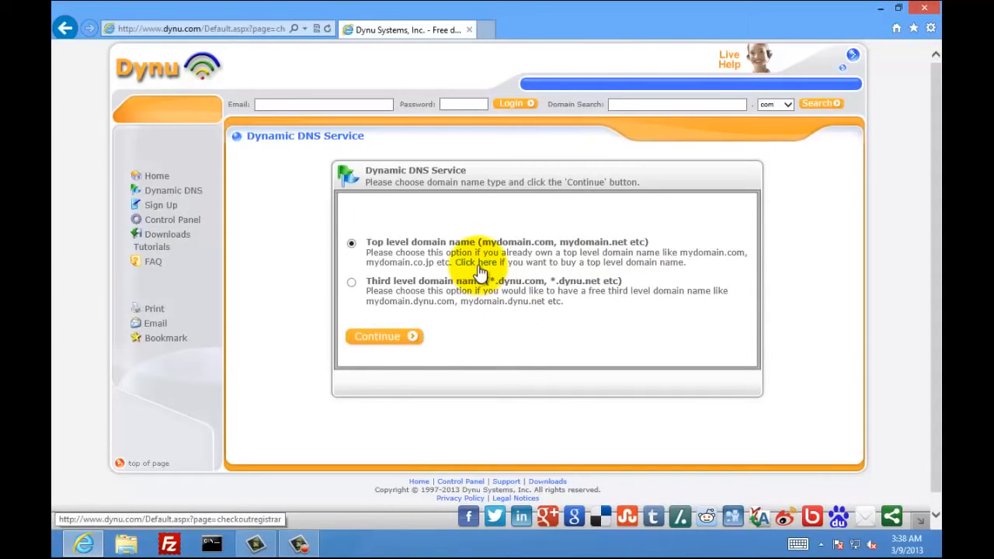
left_click(350, 283)
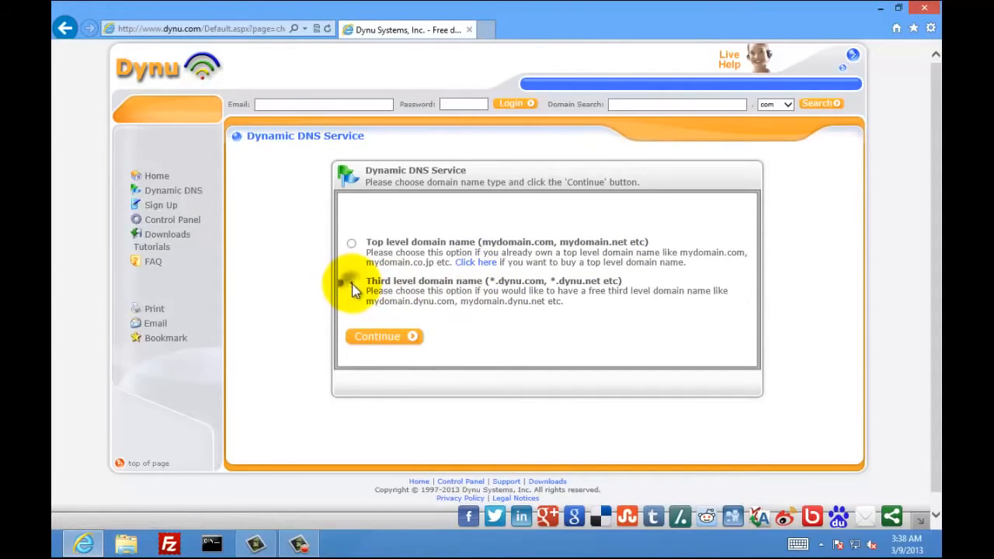
left_click(381, 337)
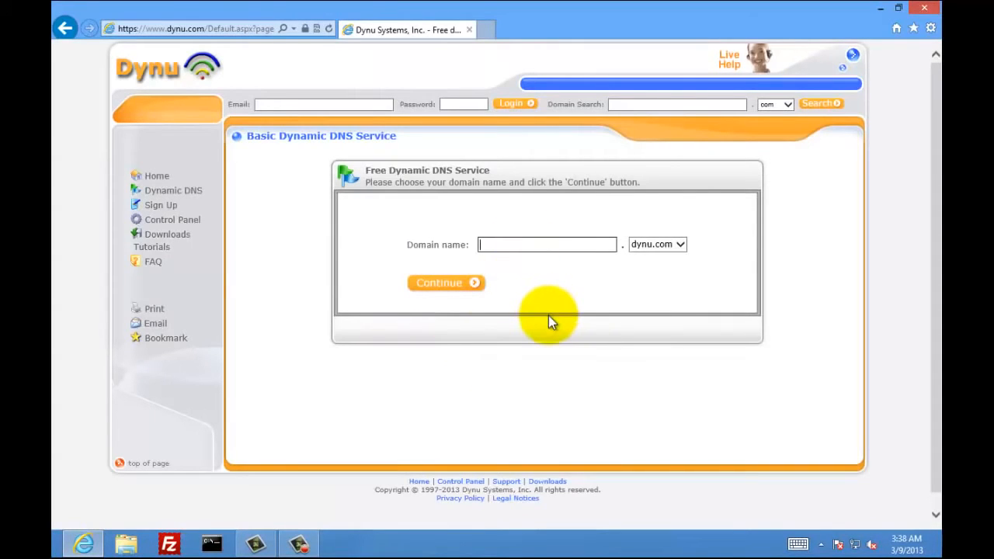
left_click(680, 248)
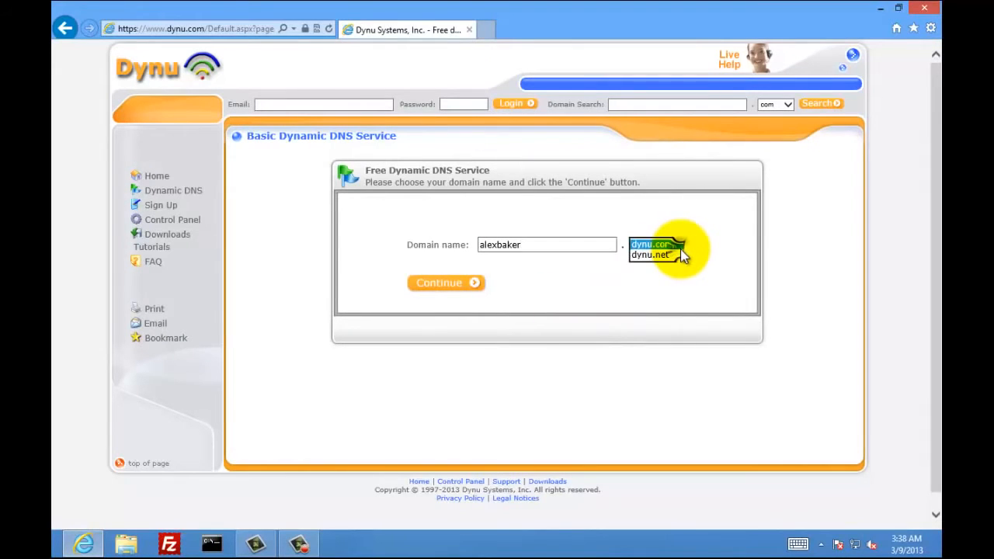
left_click(673, 245)
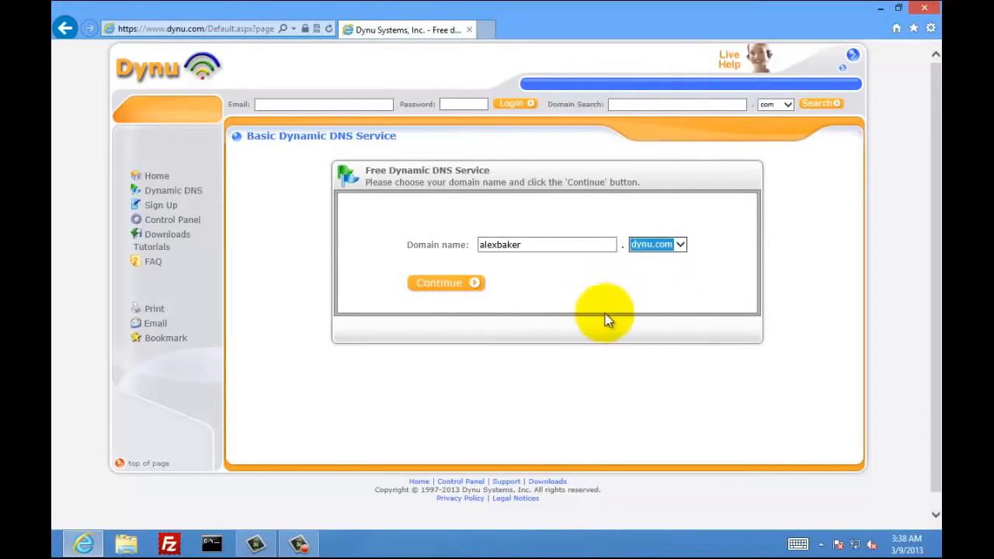
left_click(461, 285)
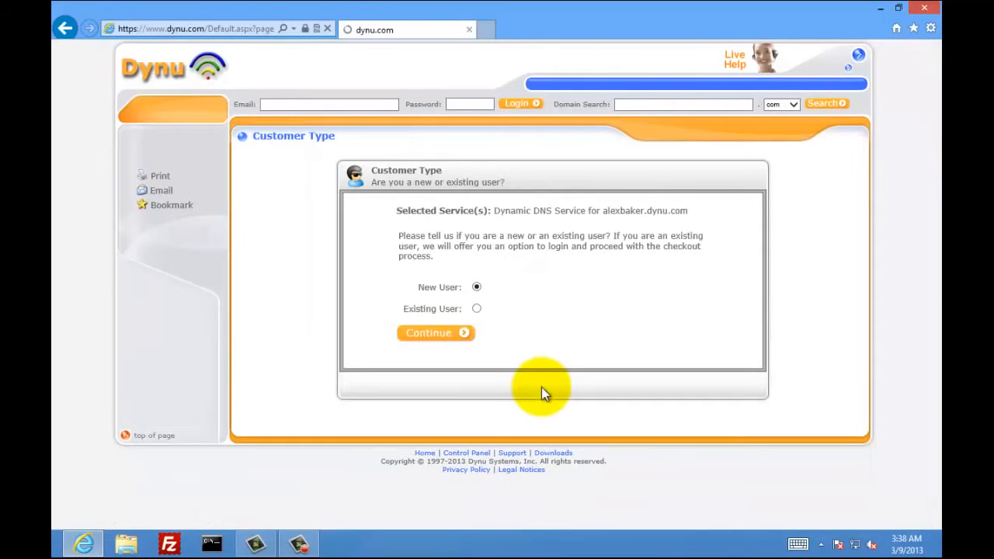
- Continue as a new user and fill in the first name, last name and street address
left_click(435, 334)
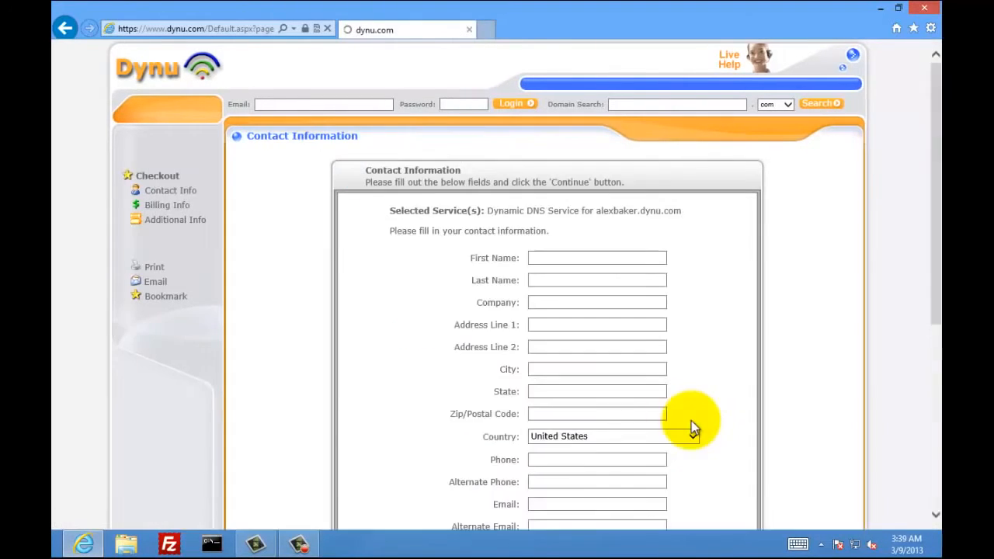
scroll(706, 406, "down", 1)
scroll(719, 402, "down", 3)
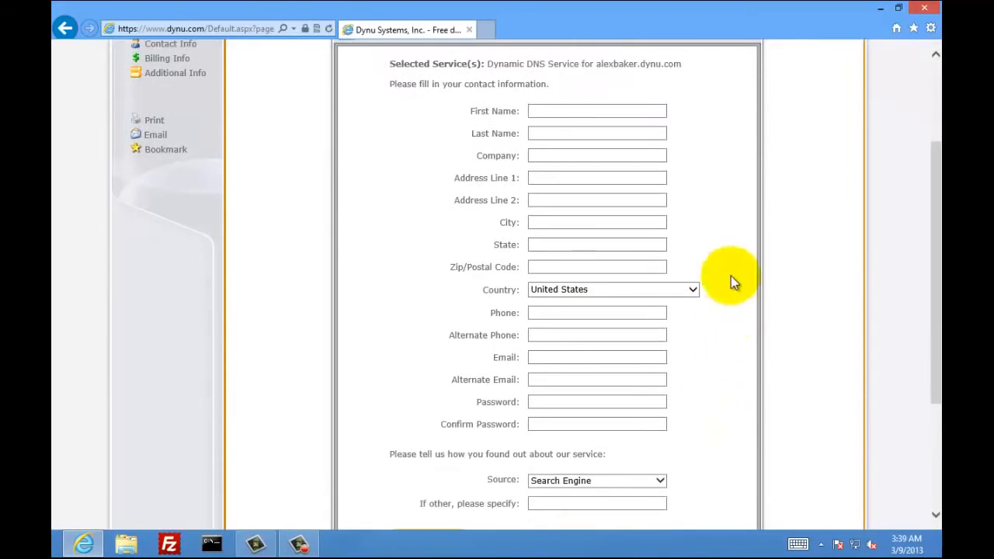
left_click(573, 114)
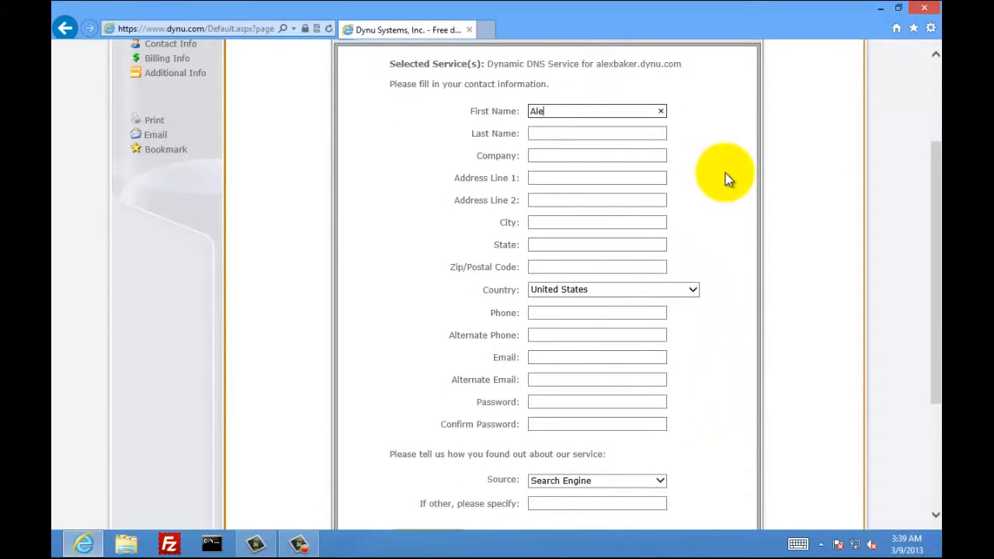
key("Tab")
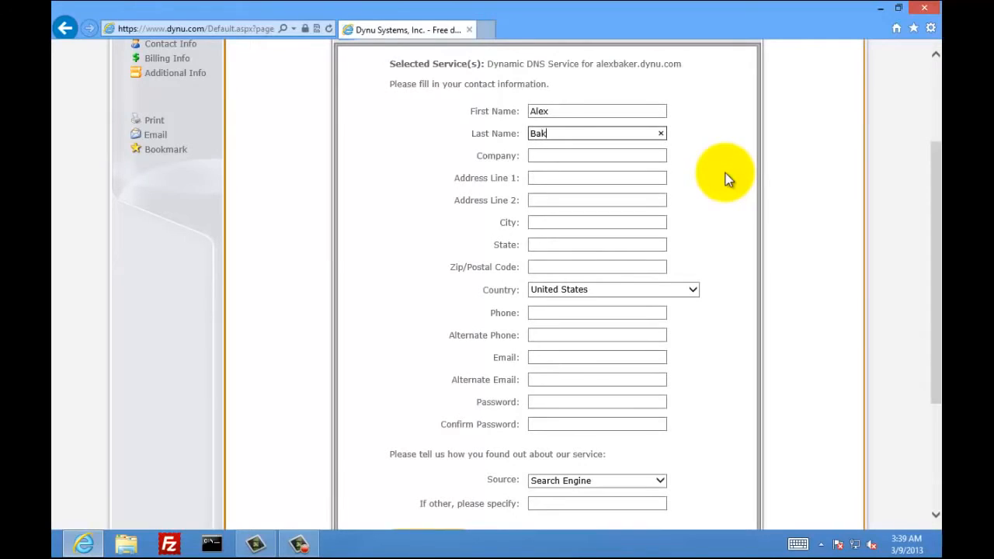
key("Tab")
key("Tab")
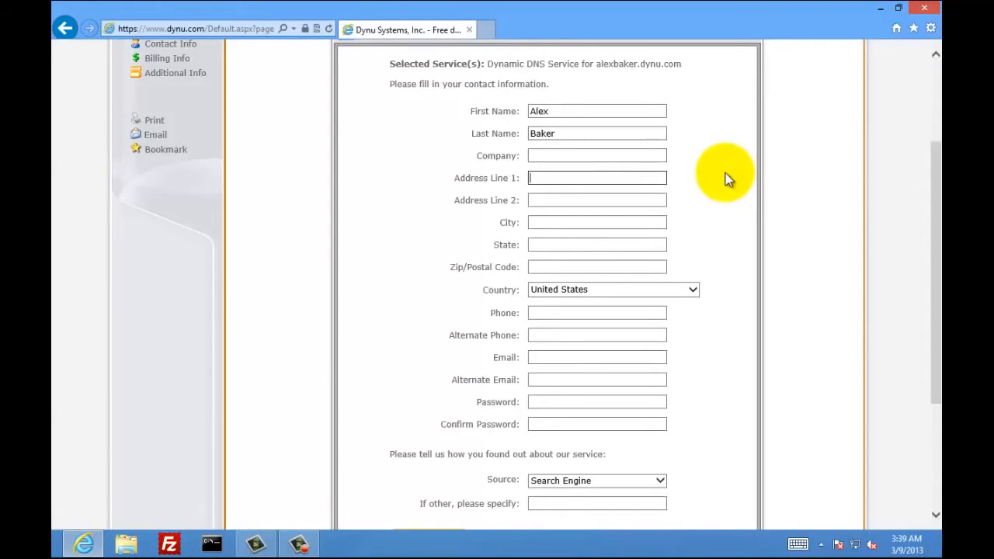
- Enter the city, phone number, e-mail address and account password in the contact form
key("Tab")
key("Tab")
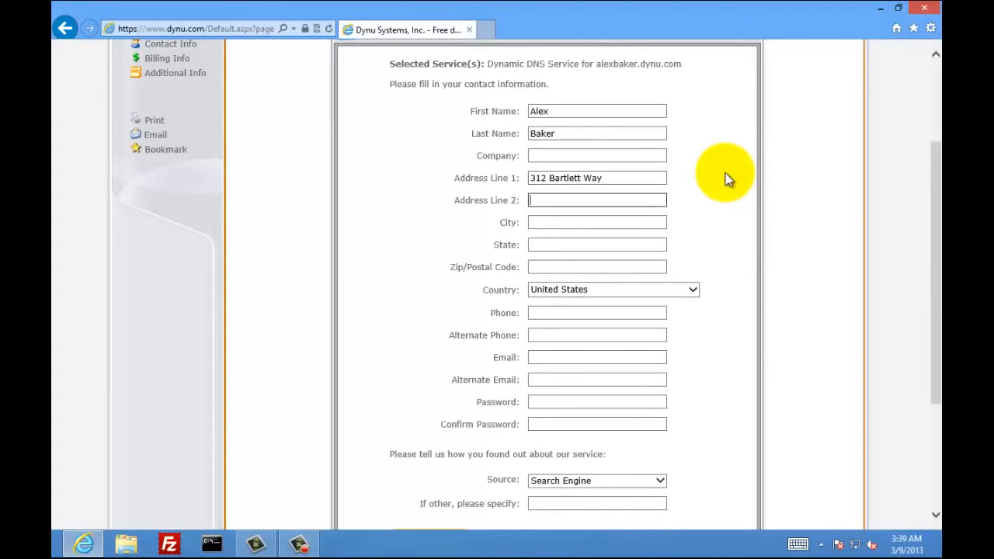
type("Chandler")
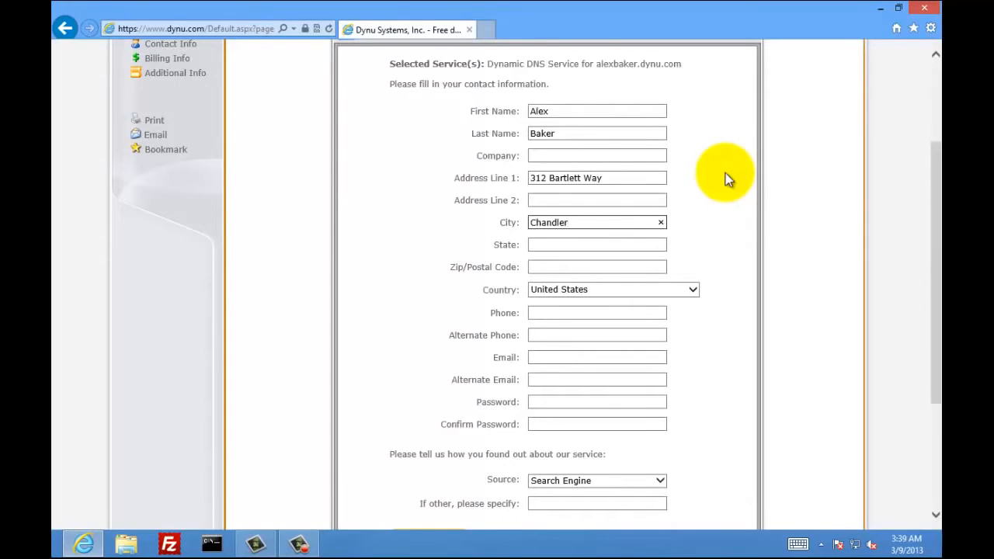
key("Tab")
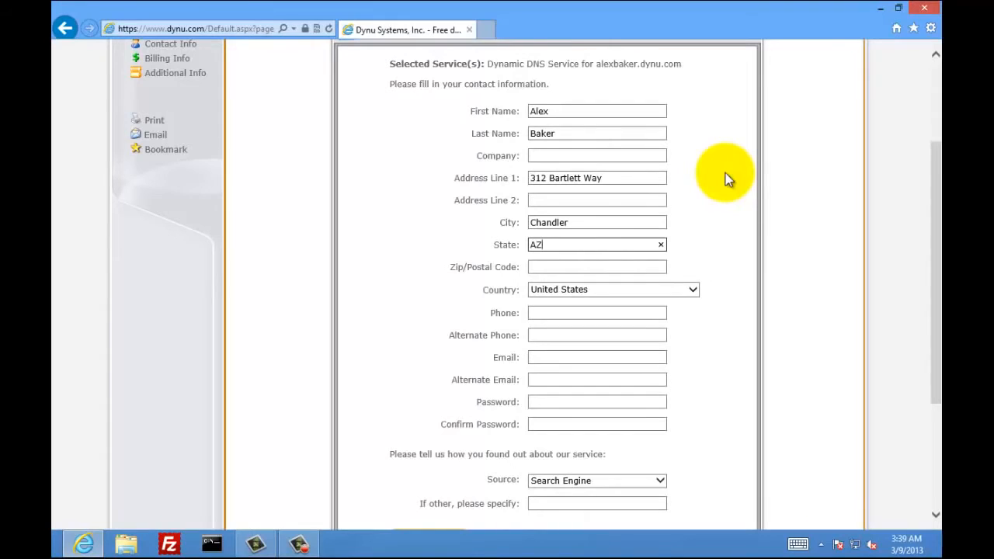
key("Tab")
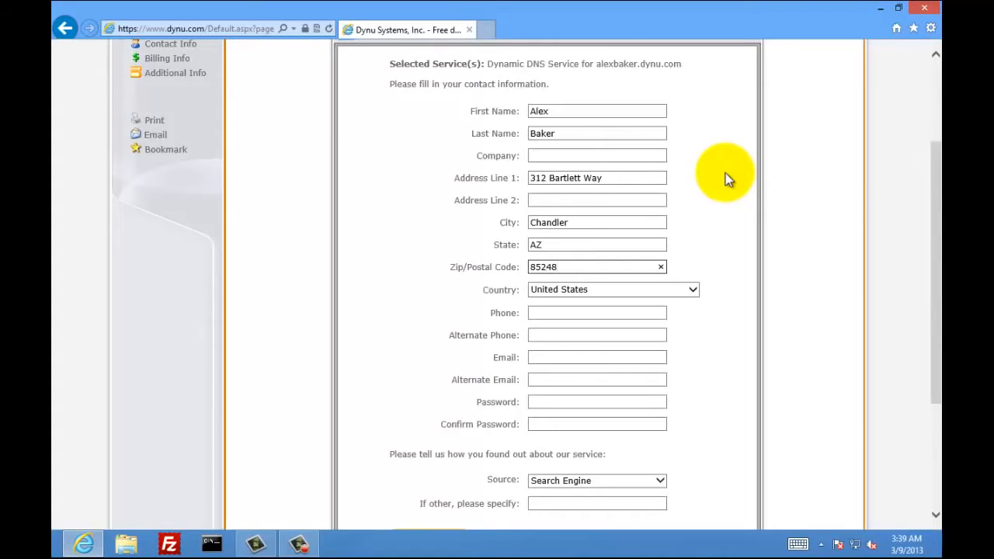
key("Tab")
key("Tab")
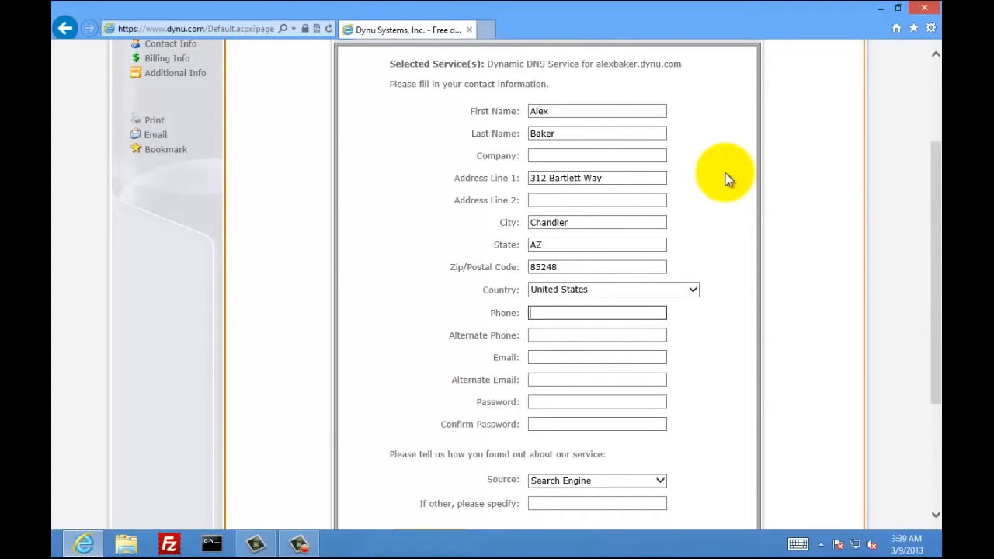
type("1-60")
key("Tab")
key("Tab")
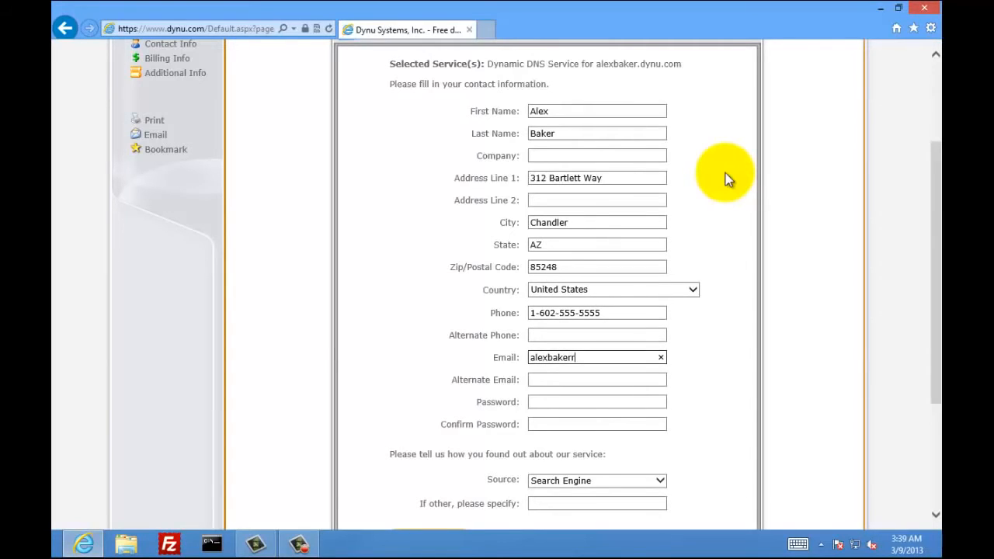
key("Tab")
key("Tab")
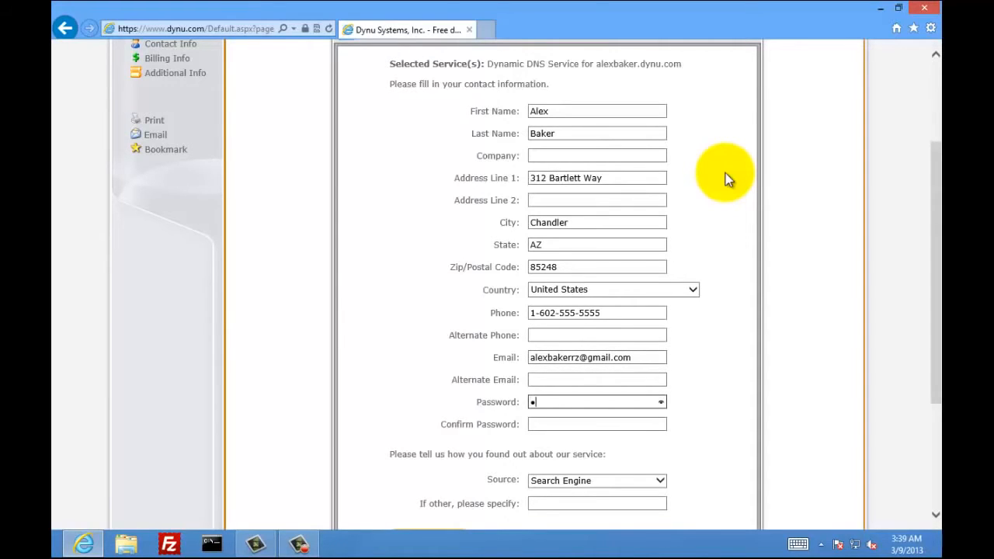
key("Tab")
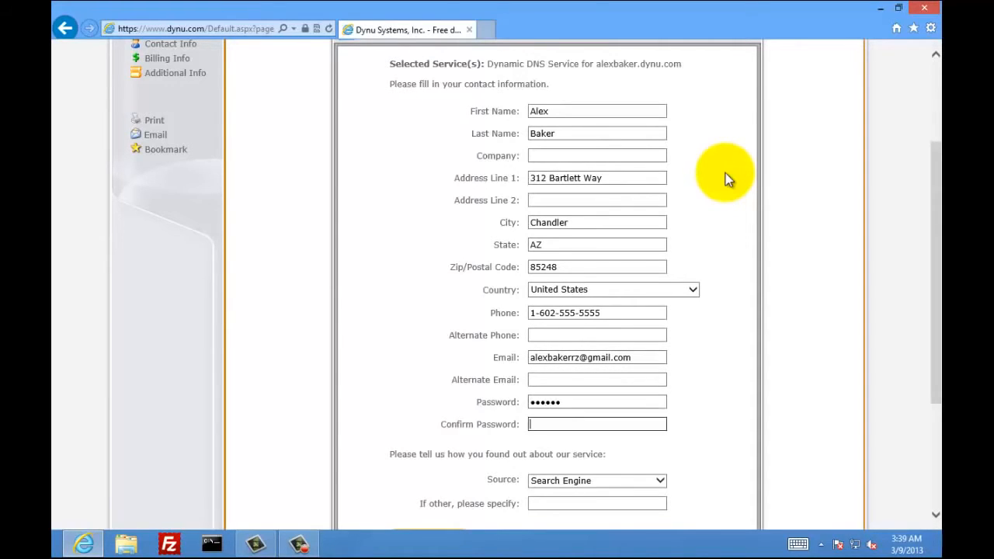
type("••••••")
- Set the referral source to Google Advertisement and submit the contact information
scroll(716, 313, "down", 3)
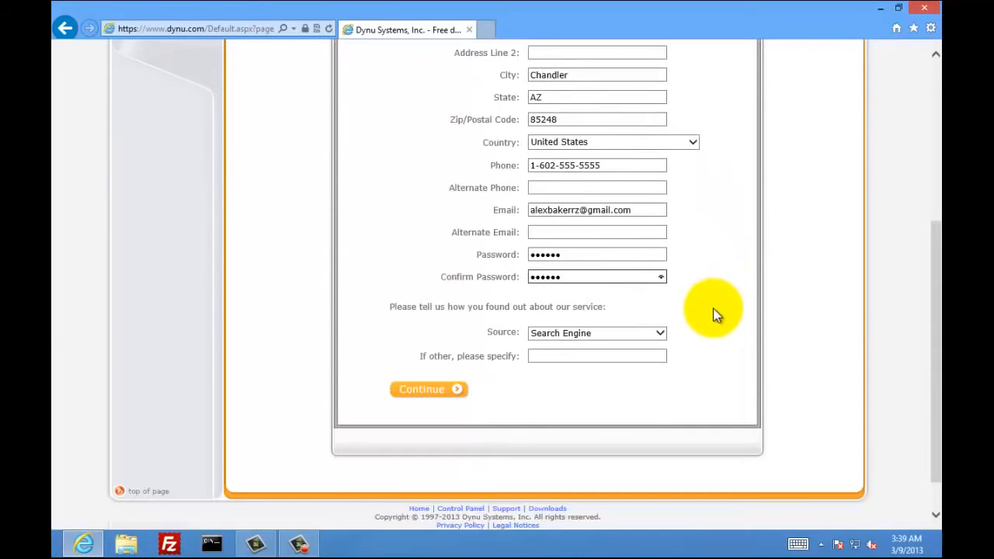
left_click(656, 336)
left_click(628, 347)
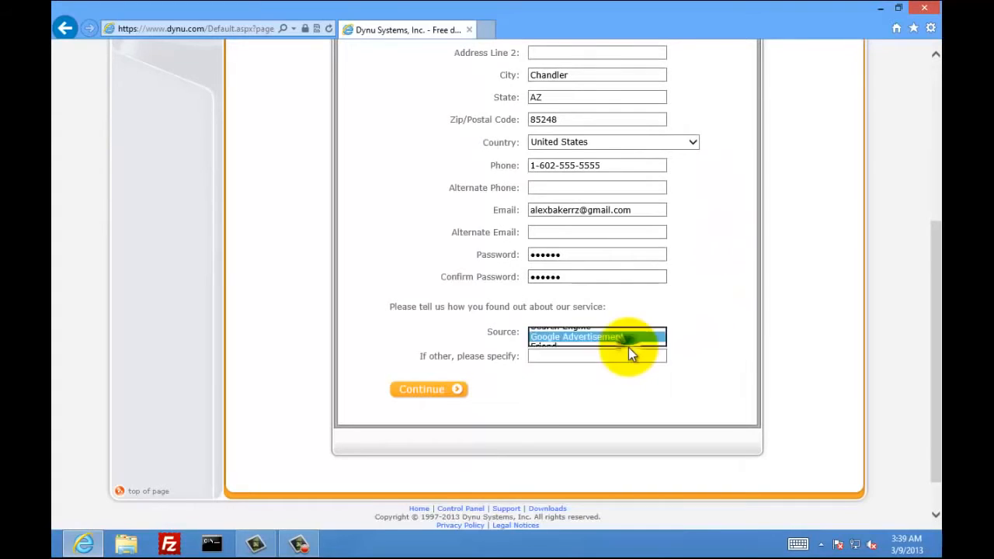
left_click(436, 394)
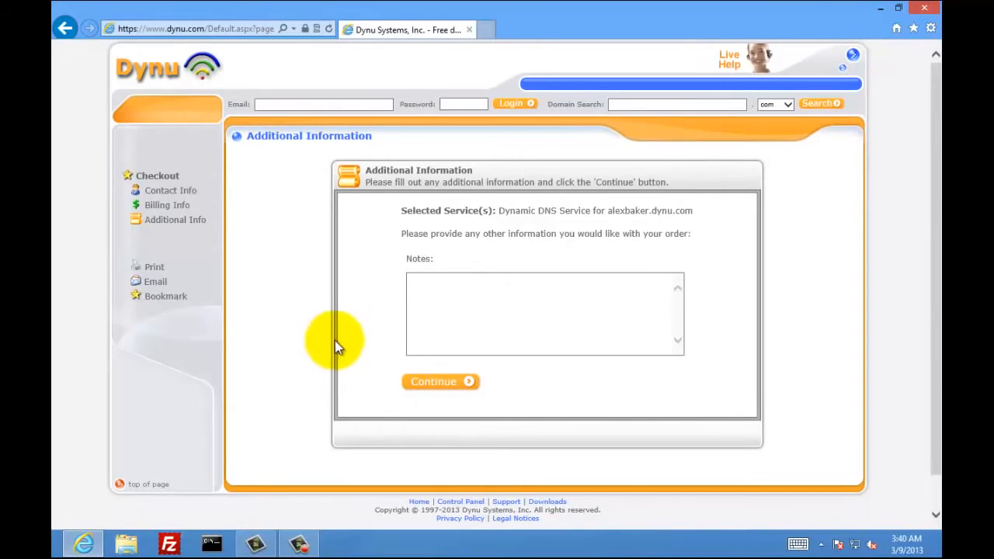
- Finish checkout without order notes and go to the Dynu control panel login
left_click(444, 292)
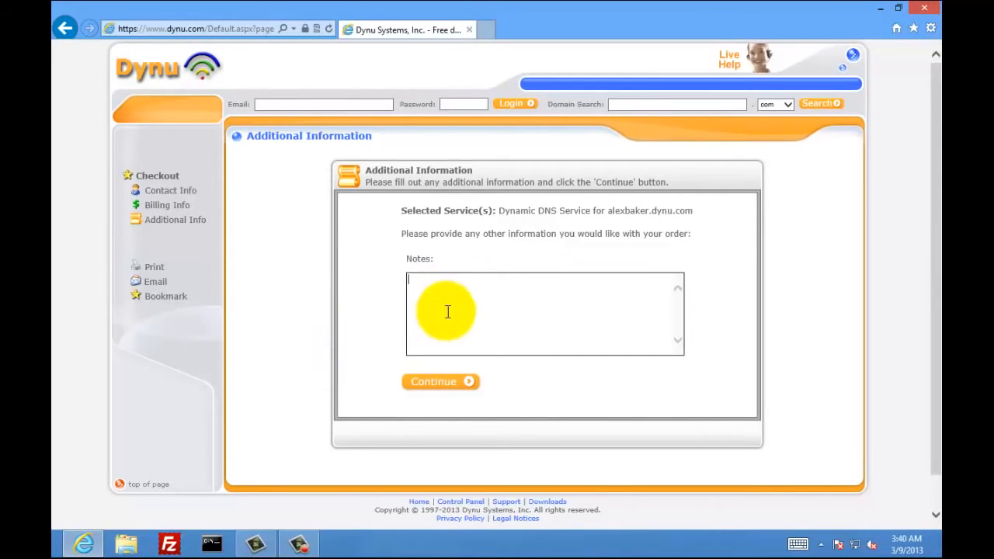
left_click(463, 383)
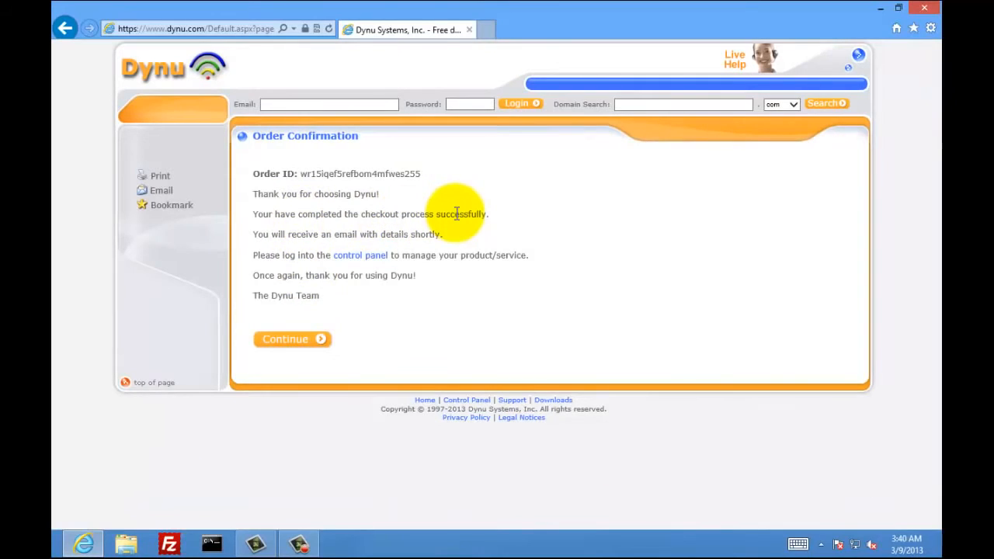
left_click(365, 262)
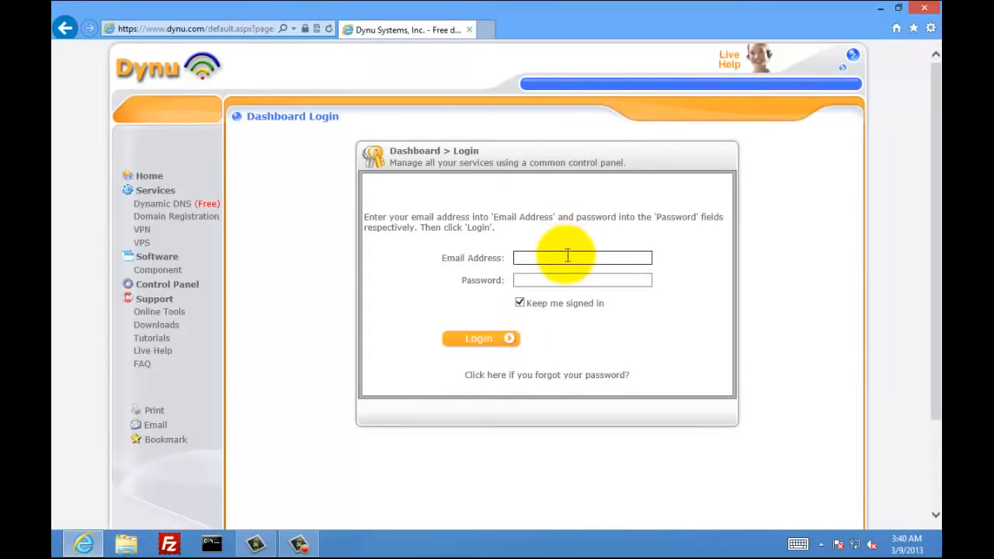
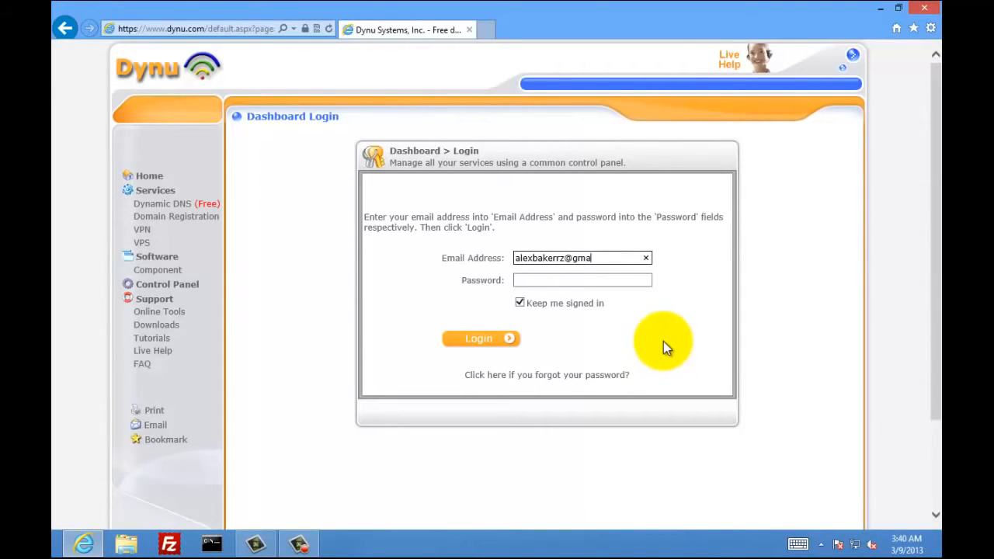
- Log in with the account e-mail address and password
key("Tab")
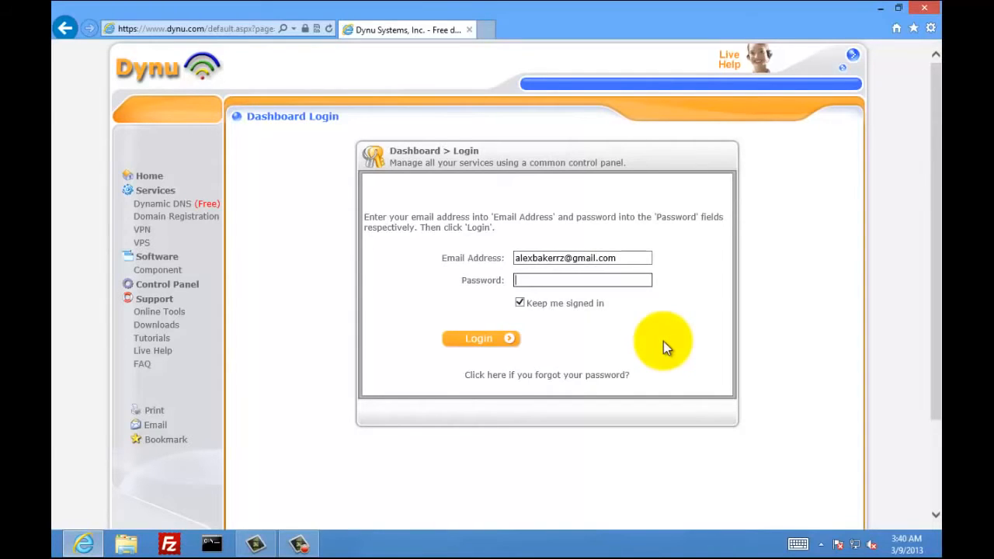
type("••••••")
left_click(503, 342)
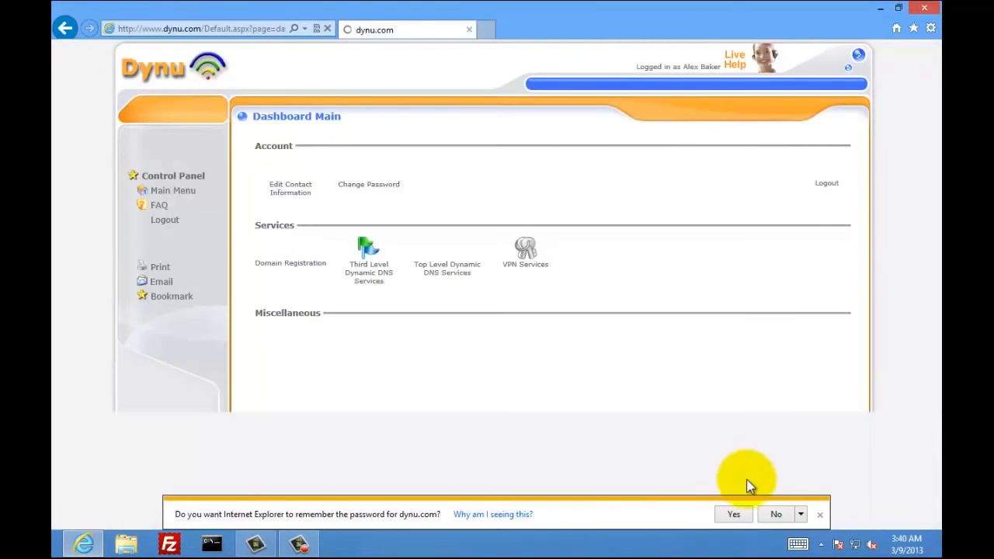
- Decline saving the password and open General Settings of the Third Level Dynamic DNS service
left_click(777, 514)
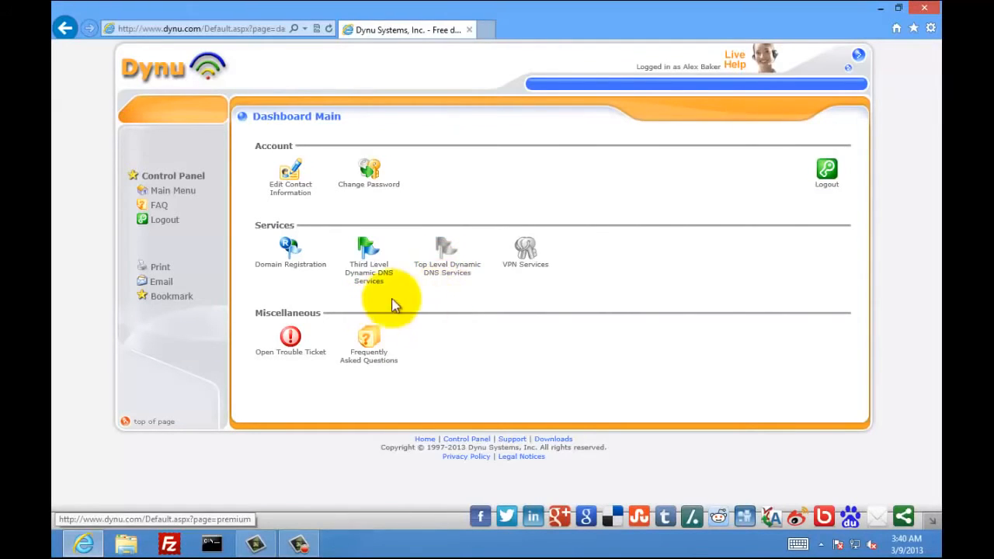
left_click(367, 261)
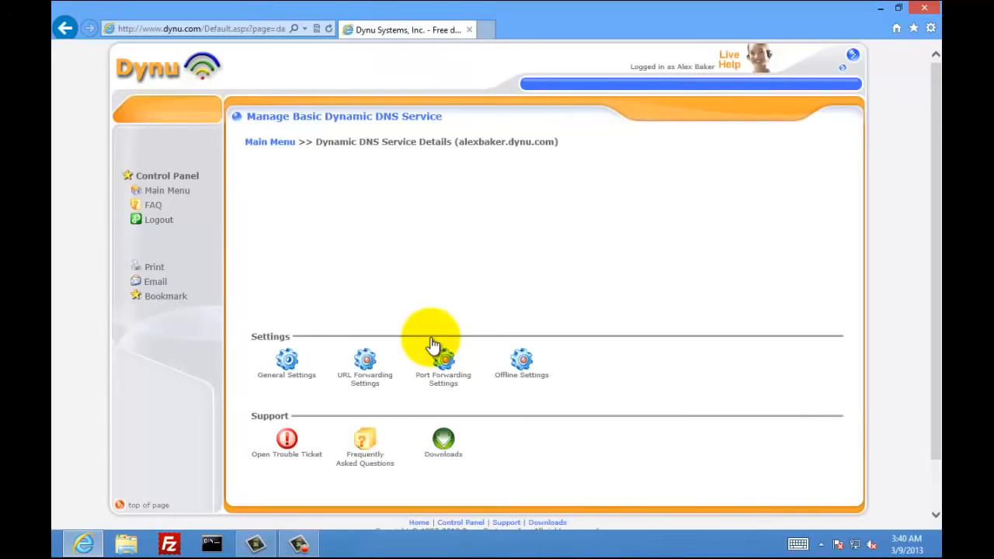
scroll(431, 339, "down", 2)
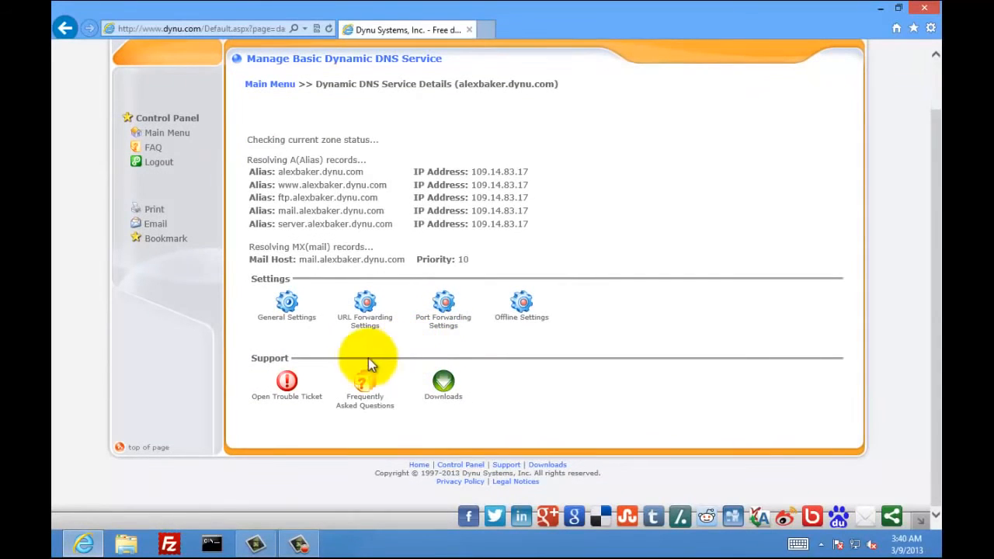
left_click(287, 303)
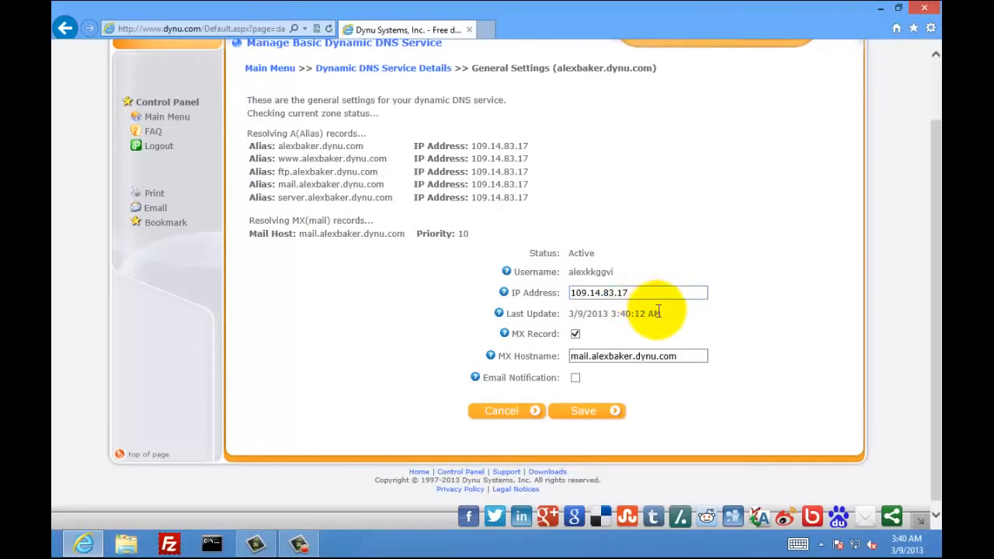
- Enable Email Notification, save the settings, and go back to Dynamic DNS Service Details
mouse_move(562, 338)
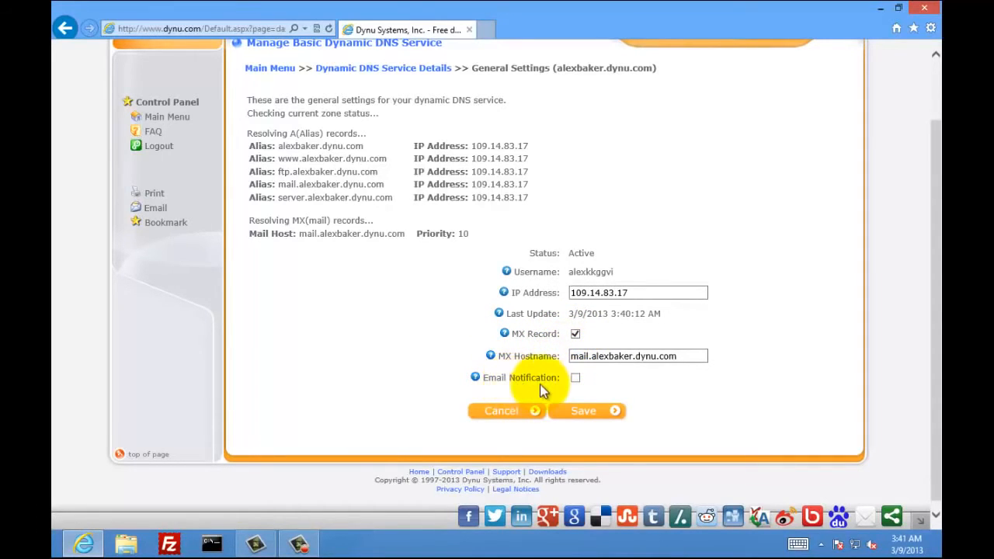
left_click(576, 379)
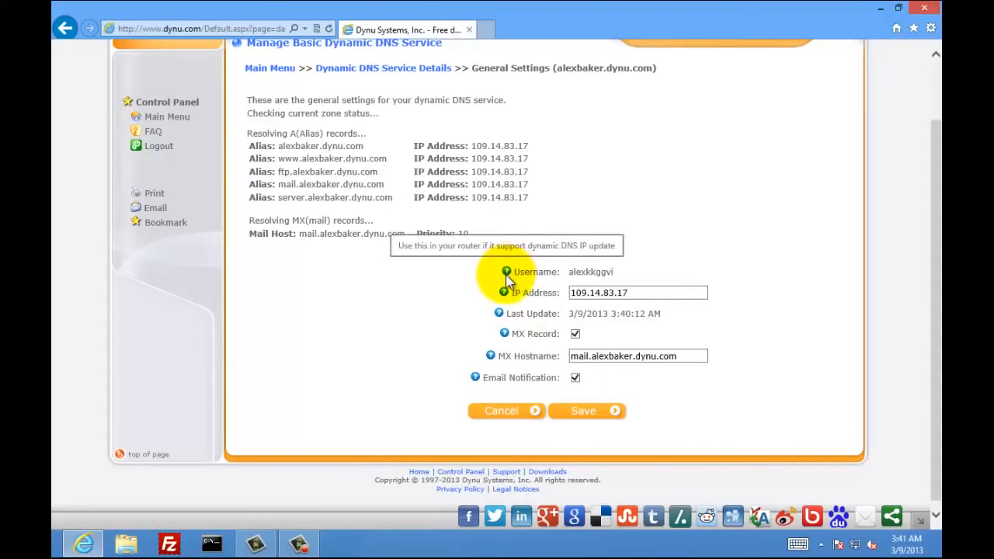
mouse_move(504, 298)
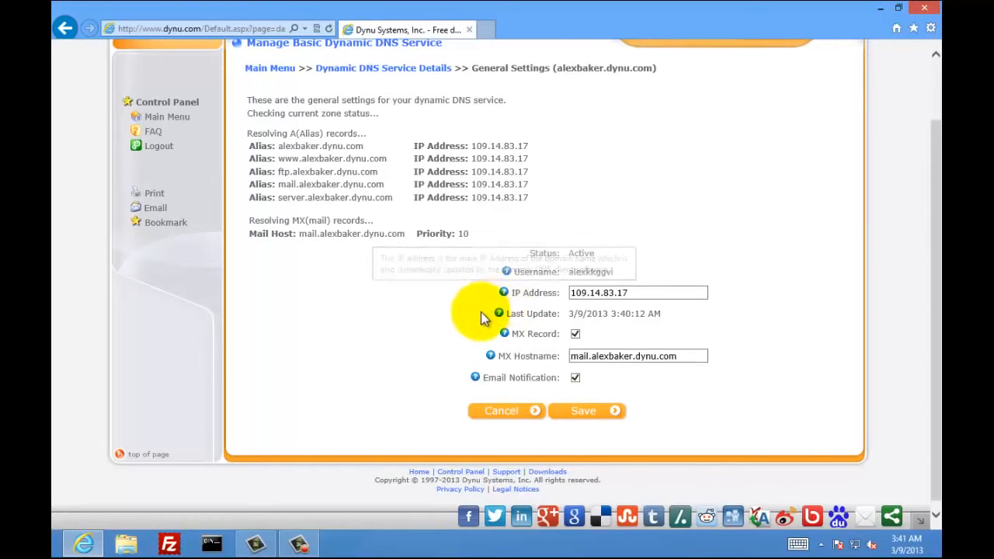
left_click(569, 425)
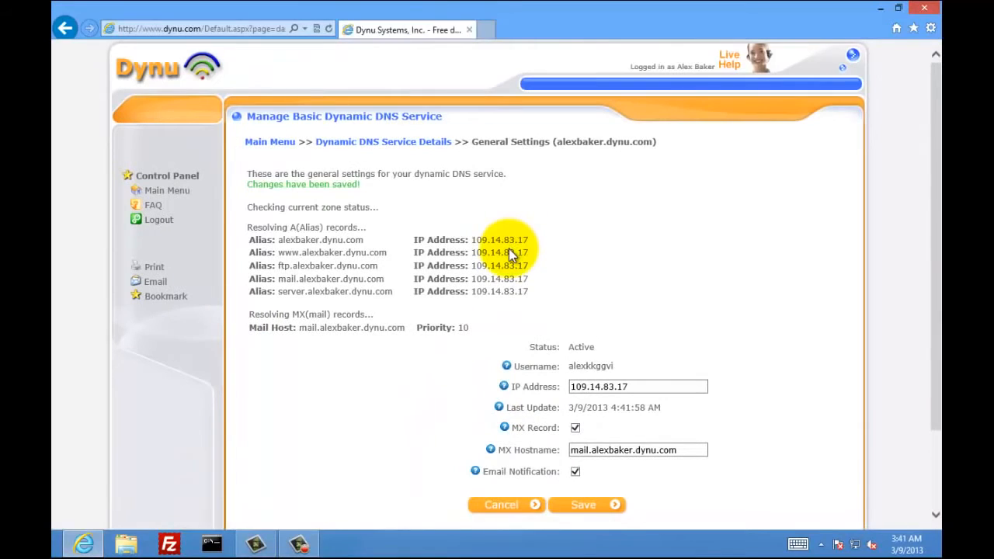
left_click(379, 149)
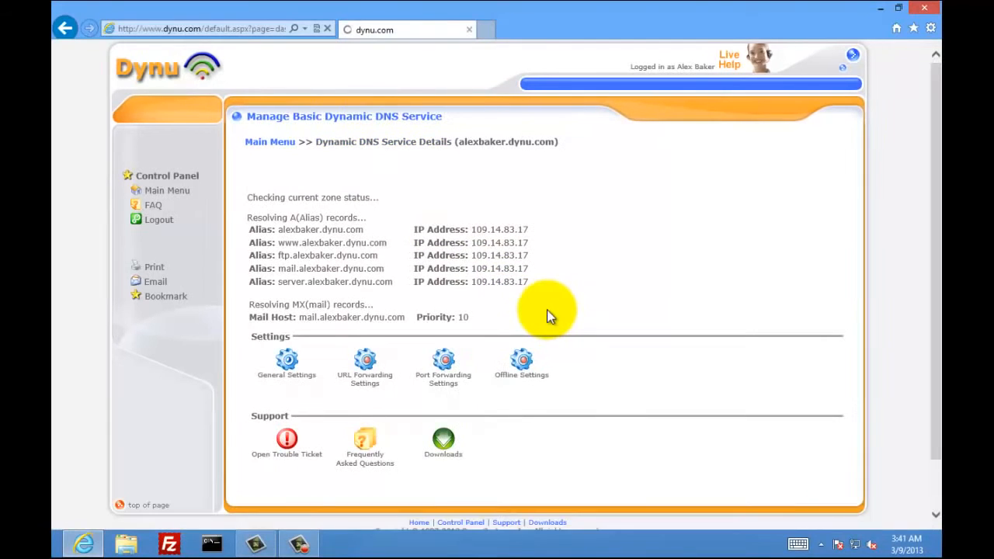
scroll(581, 341, "down", 2)
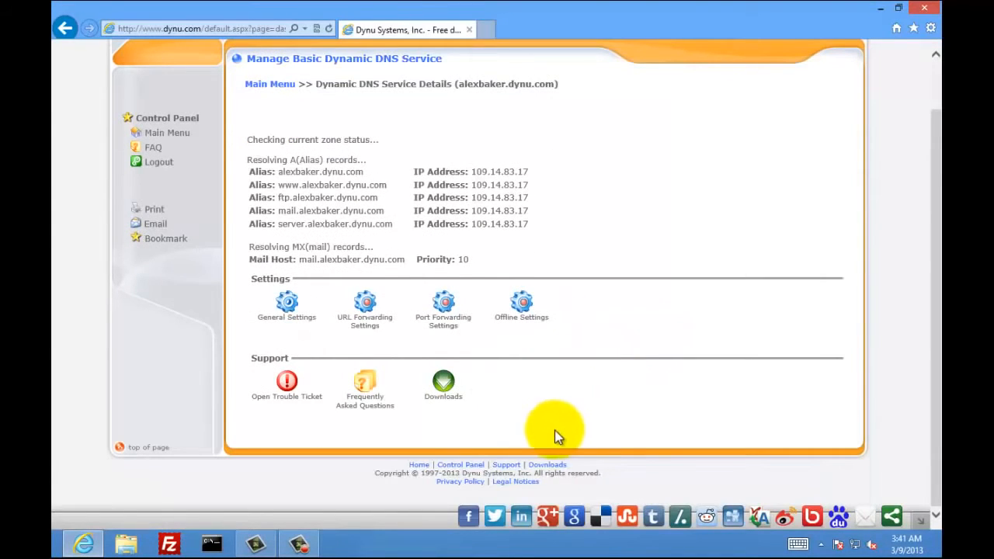
- From Downloads, save the Windows Basic client as dynubas.zip on the Desktop
left_click(443, 392)
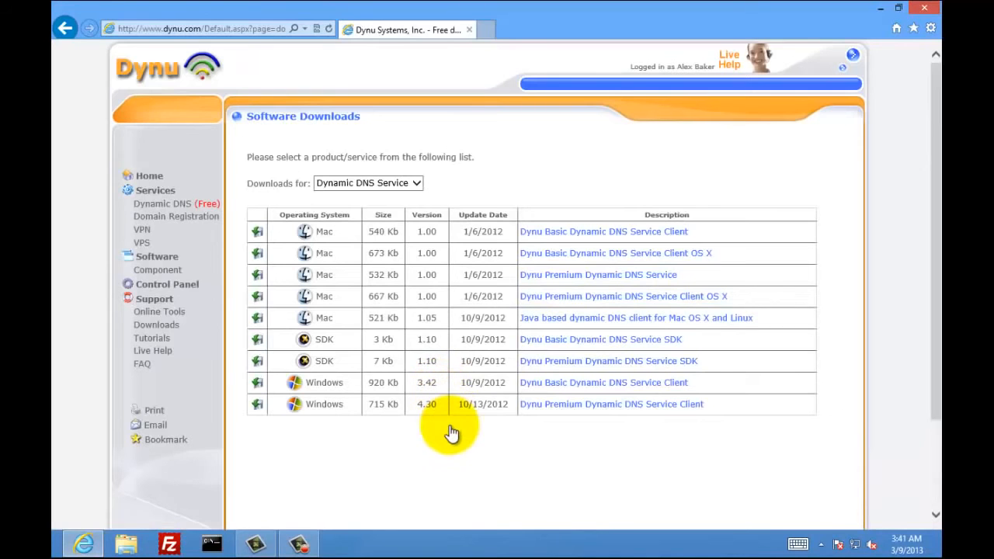
scroll(450, 426, "down", 3)
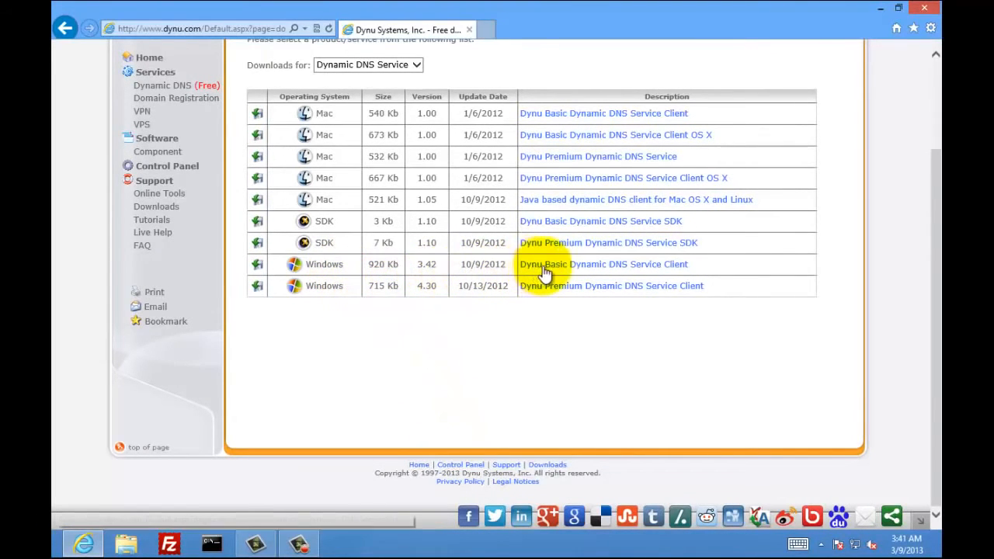
left_click(597, 268)
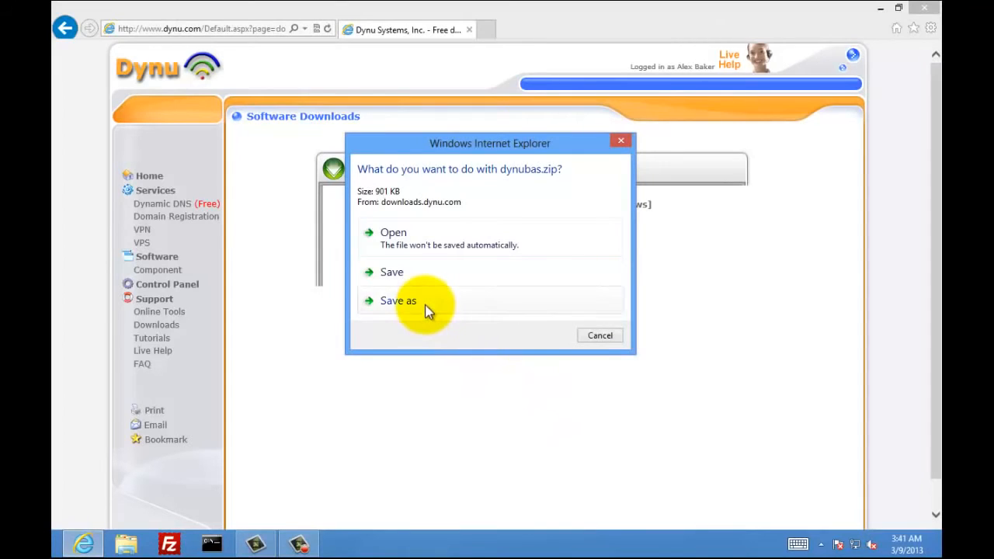
left_click(427, 309)
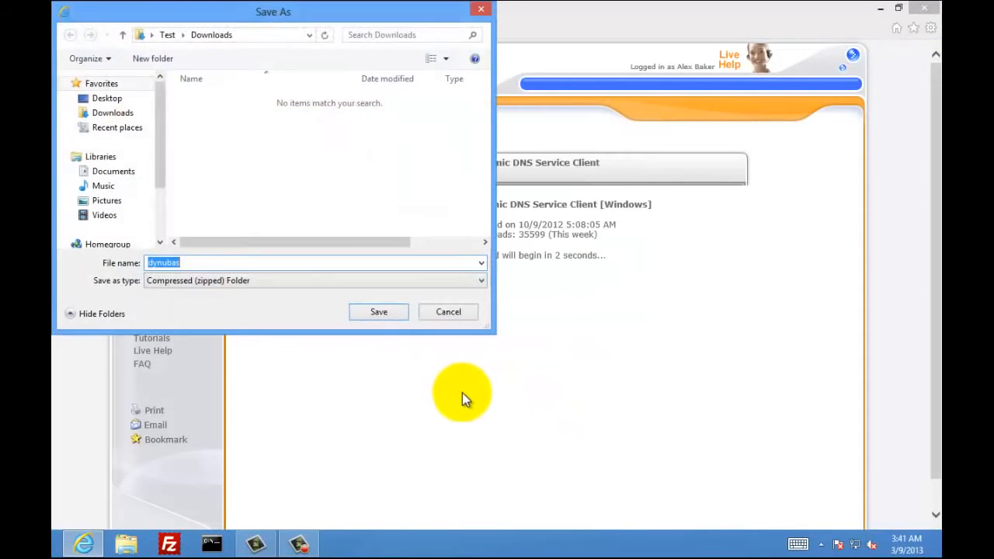
left_click(109, 98)
left_click(375, 312)
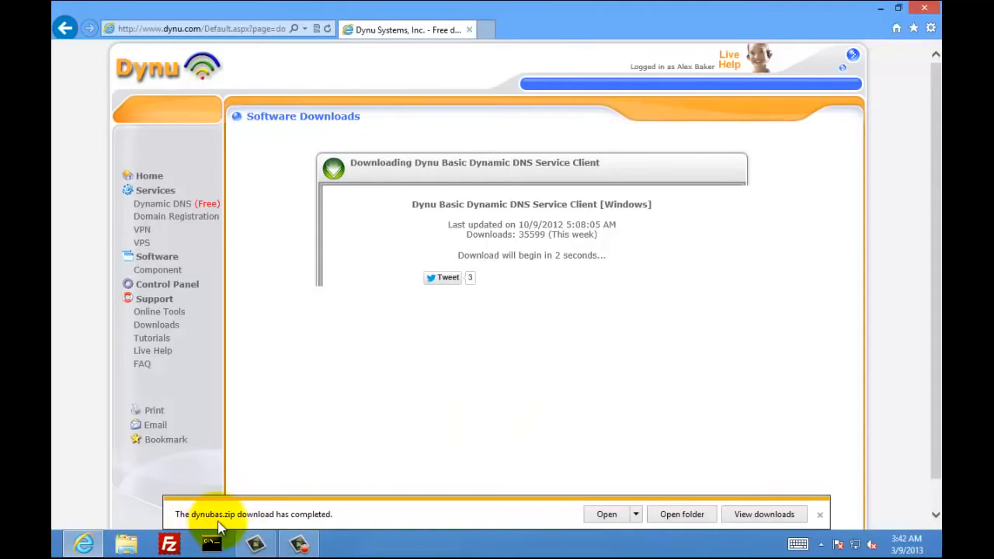
left_click(819, 515)
- Minimize the browser and extract dynubas.zip into a dynubas folder on the desktop
left_click(882, 10)
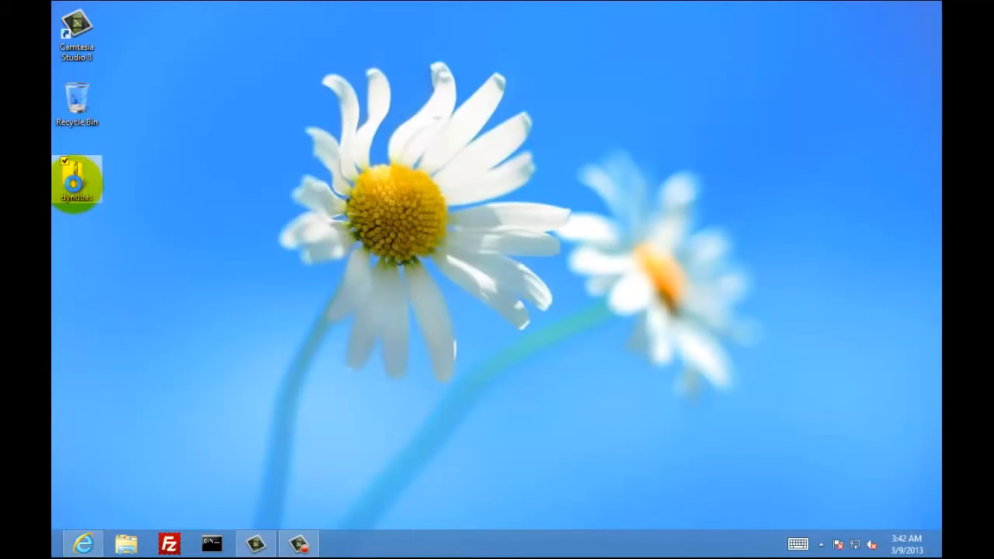
left_click(74, 185)
right_click(74, 185)
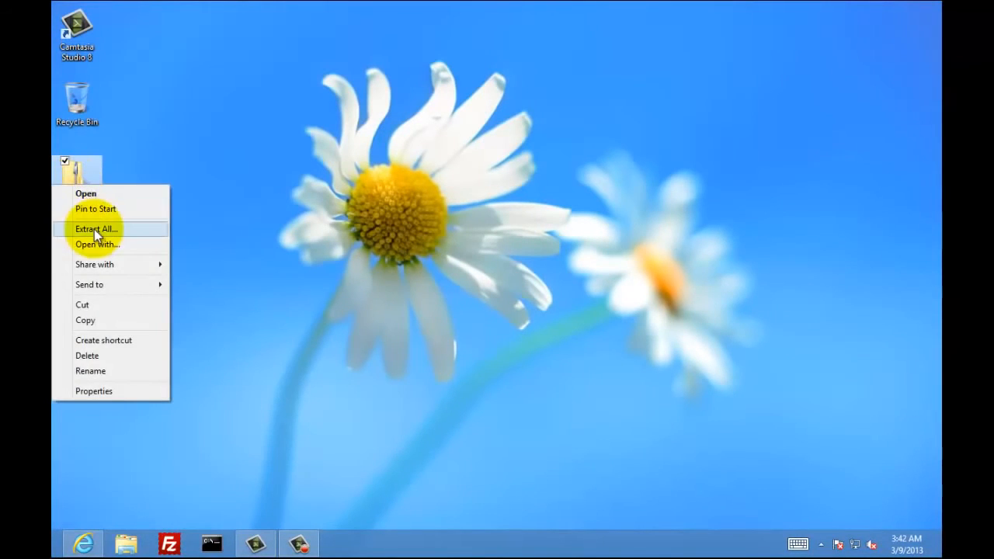
left_click(152, 236)
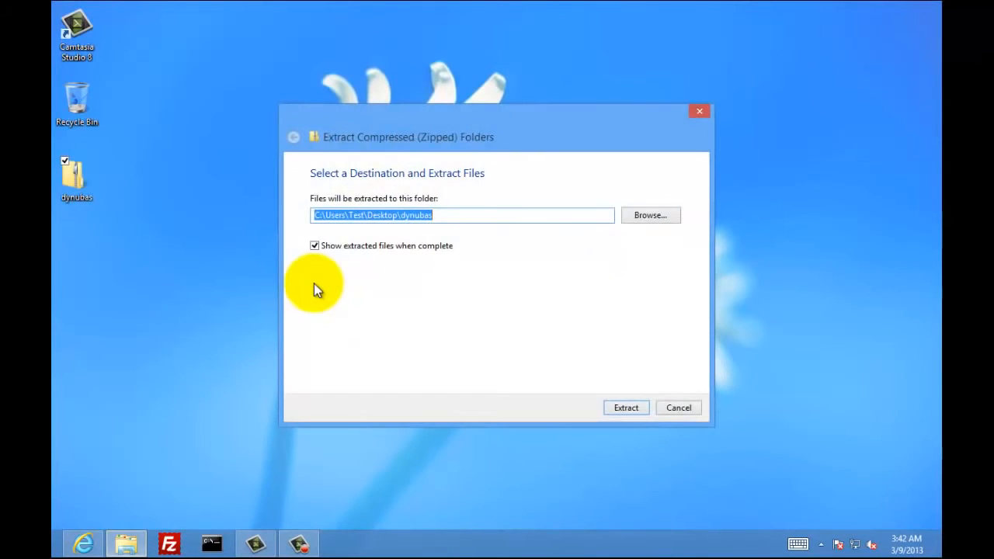
left_click(621, 411)
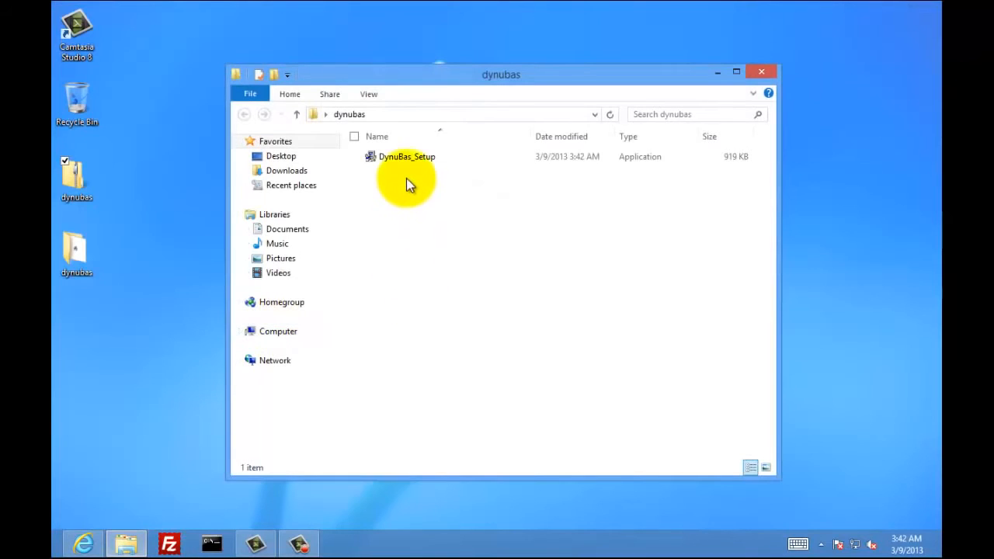
- Run DynuBas_Setup past the unrecognized-app warning and install v3.42 in the default folder
double_click(407, 158)
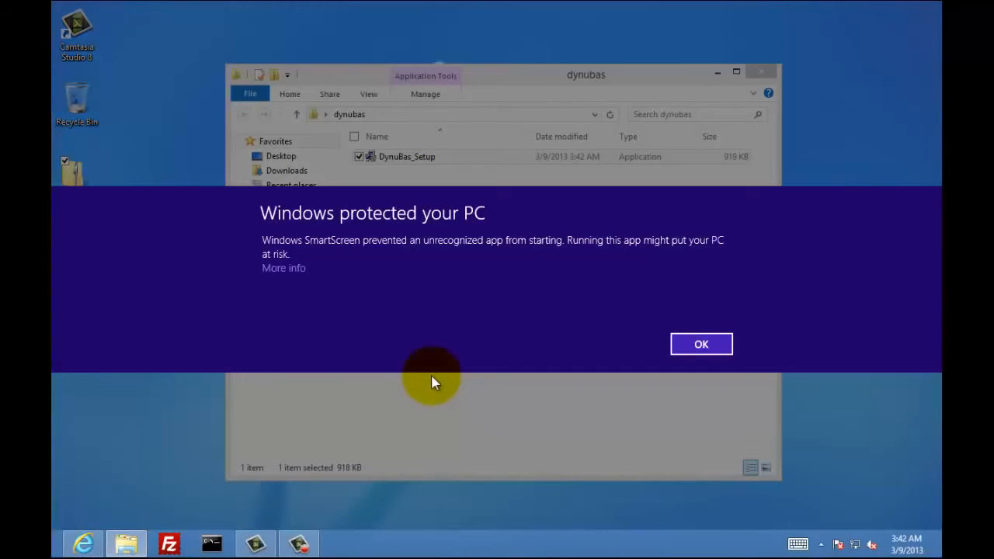
left_click(295, 269)
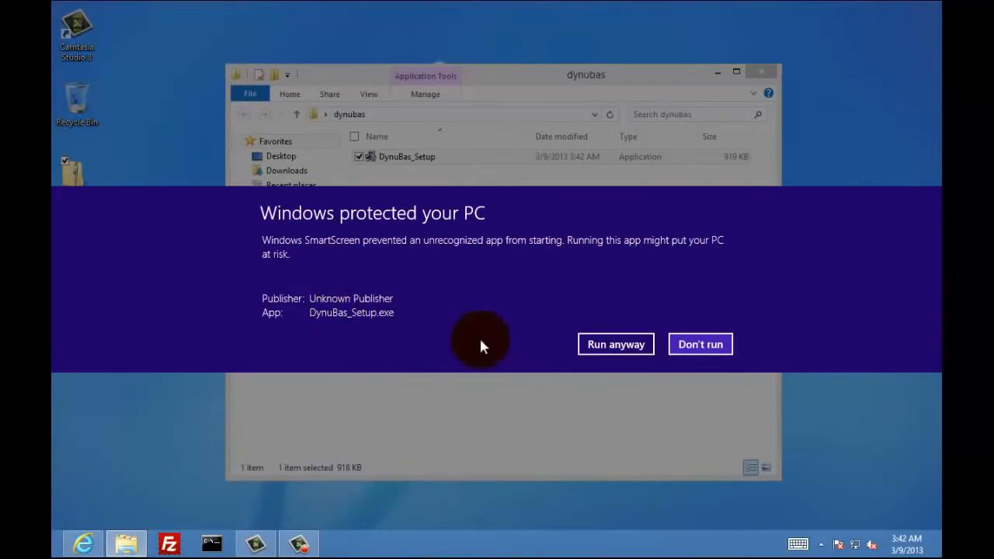
left_click(602, 346)
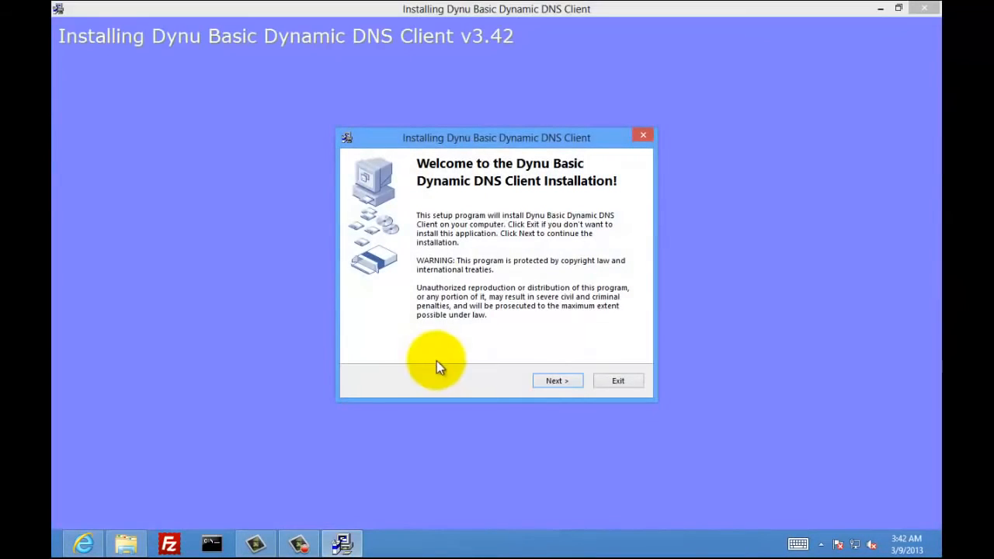
left_click(557, 380)
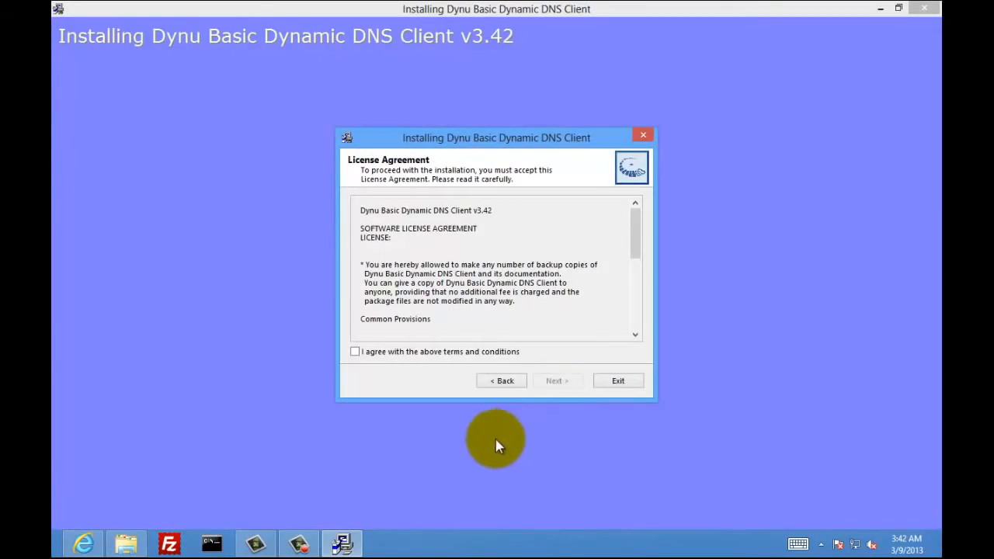
left_click(556, 381)
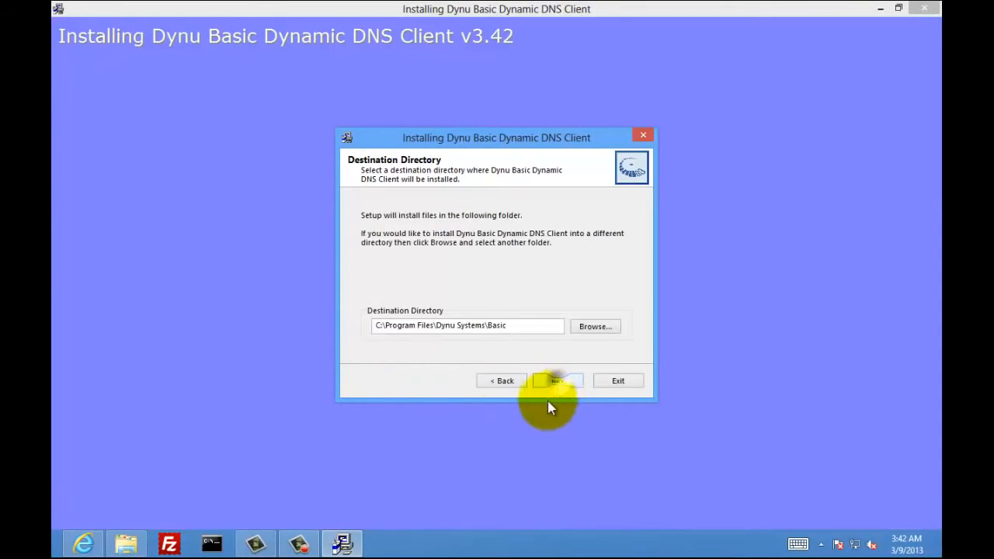
left_click(568, 381)
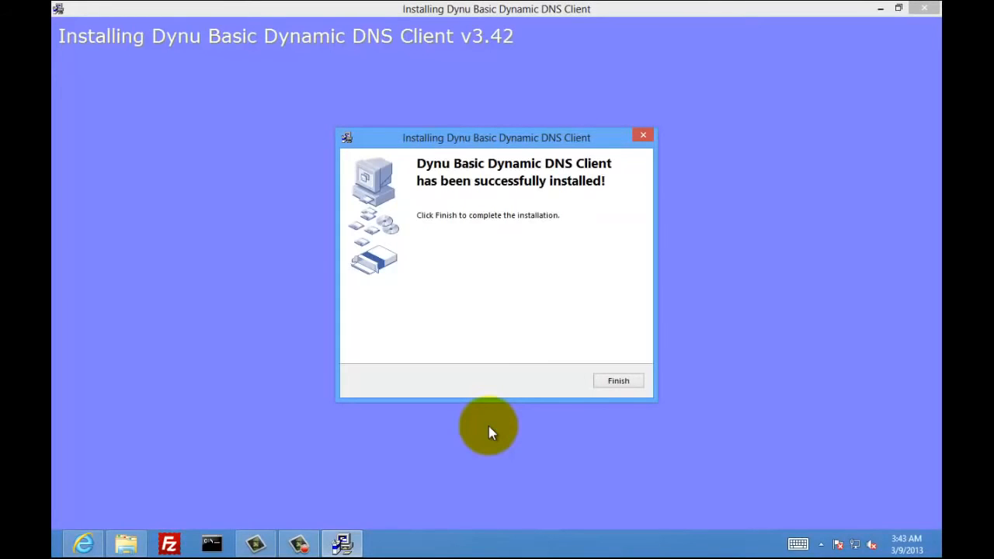
left_click(606, 380)
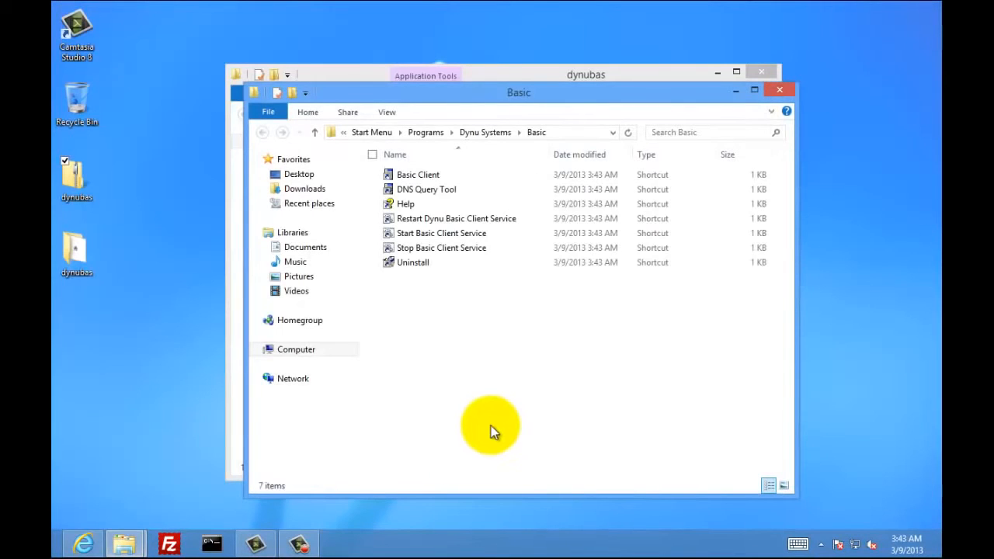
- Launch Basic Client, dismiss its startup message, and close the Basic and dynubas folder windows
left_click(424, 174)
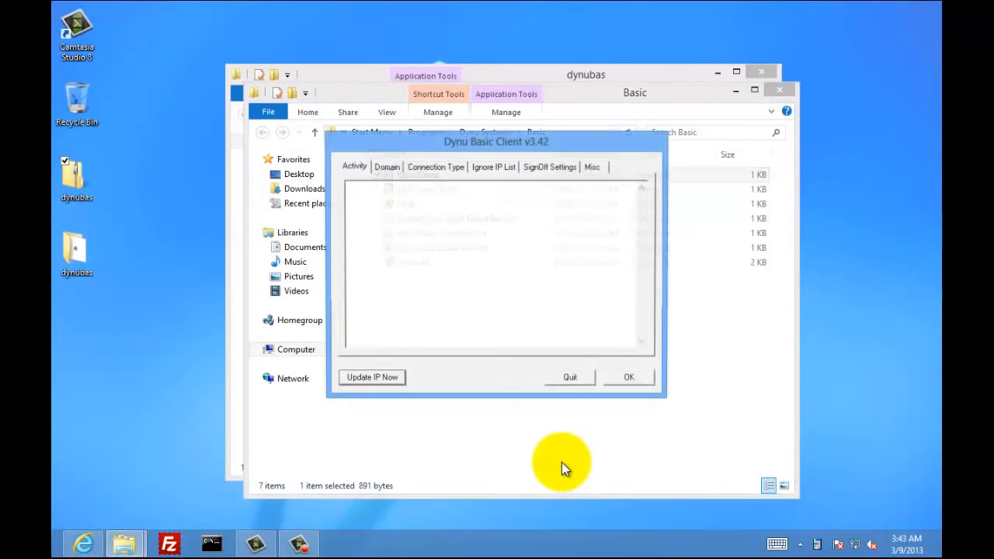
left_click(779, 91)
left_click(561, 326)
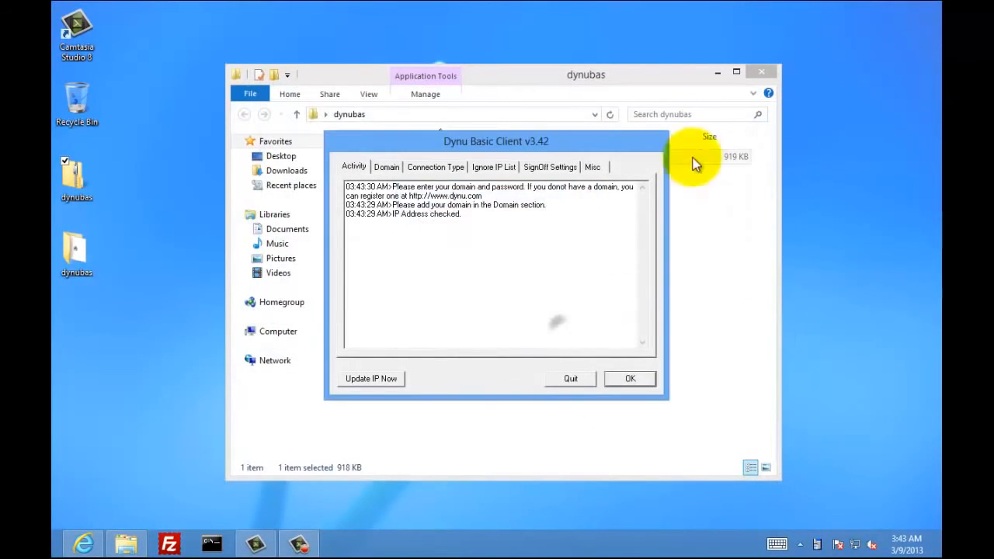
left_click(759, 73)
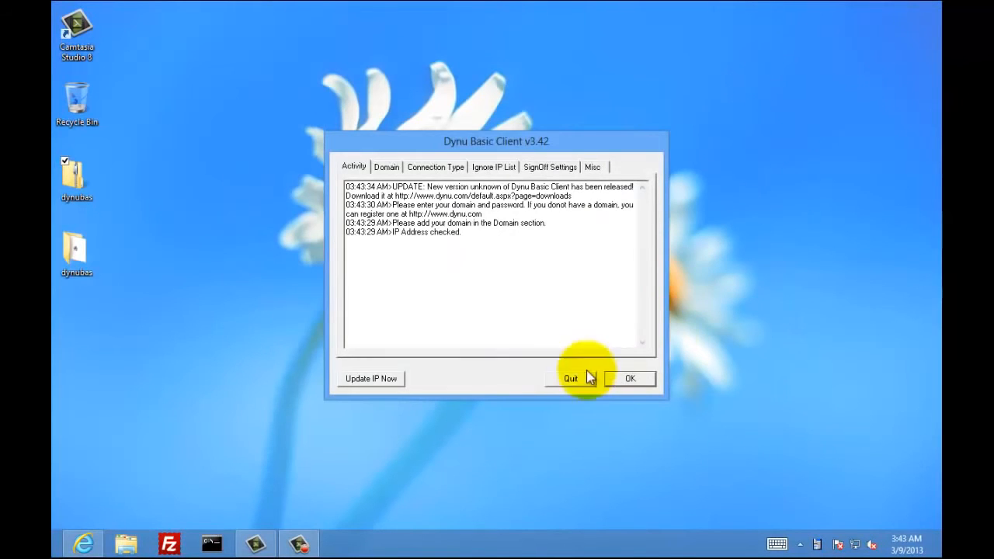
- Save the account's hostname and password on the Domain tab, then close the client
left_click(388, 167)
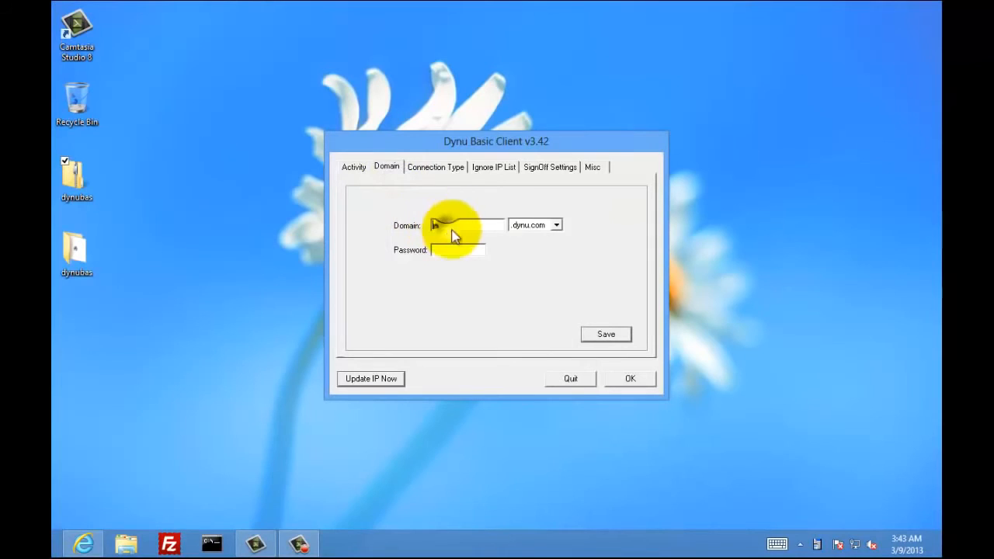
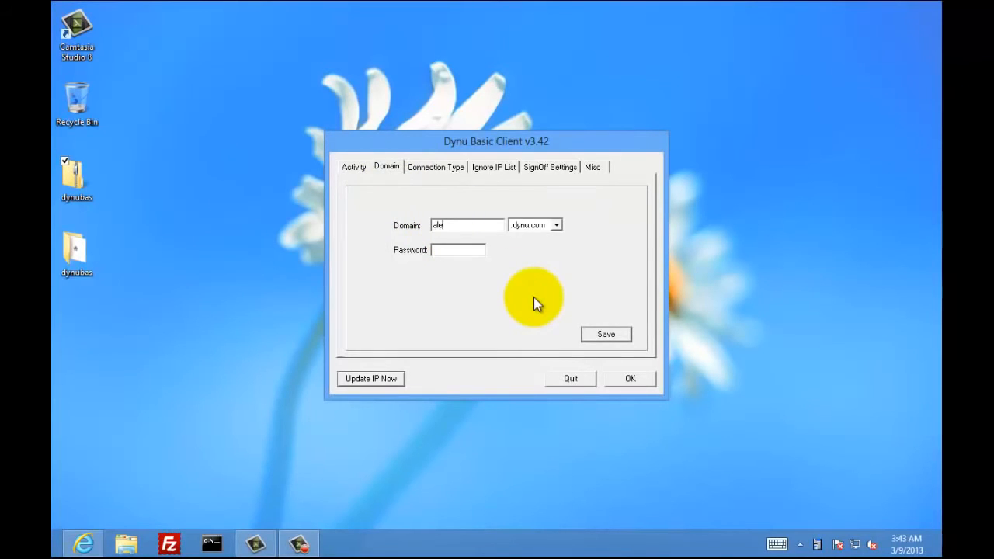
left_click(463, 255)
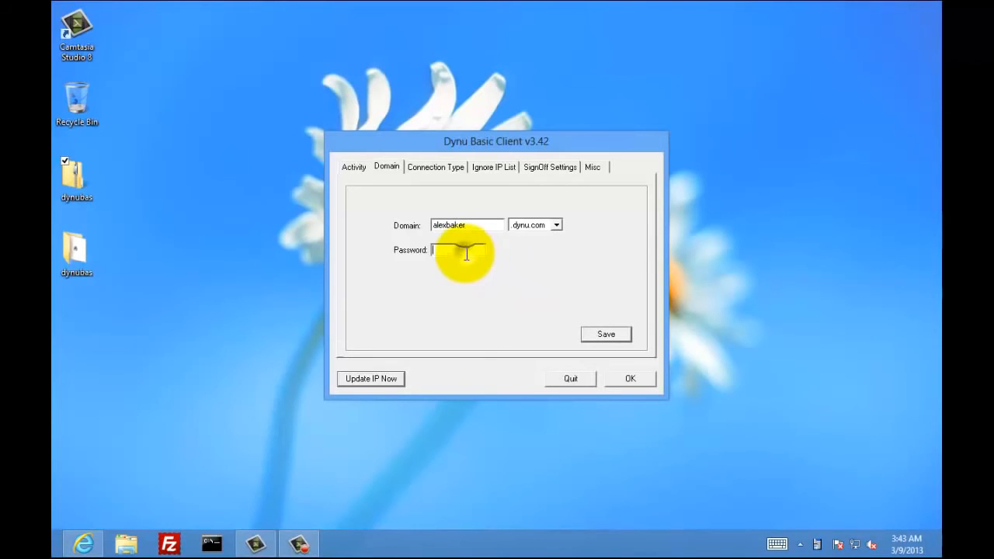
type("*")
left_click(604, 336)
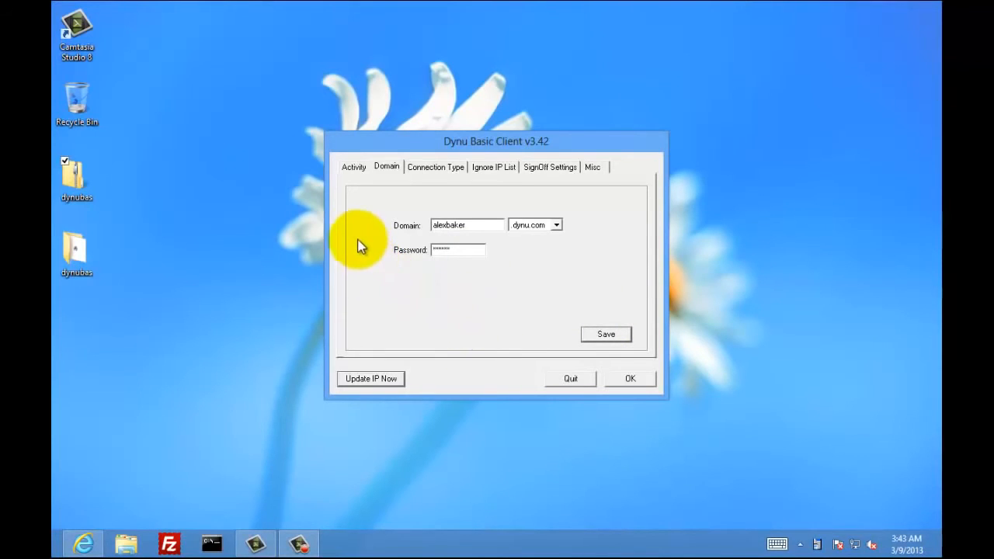
left_click(357, 171)
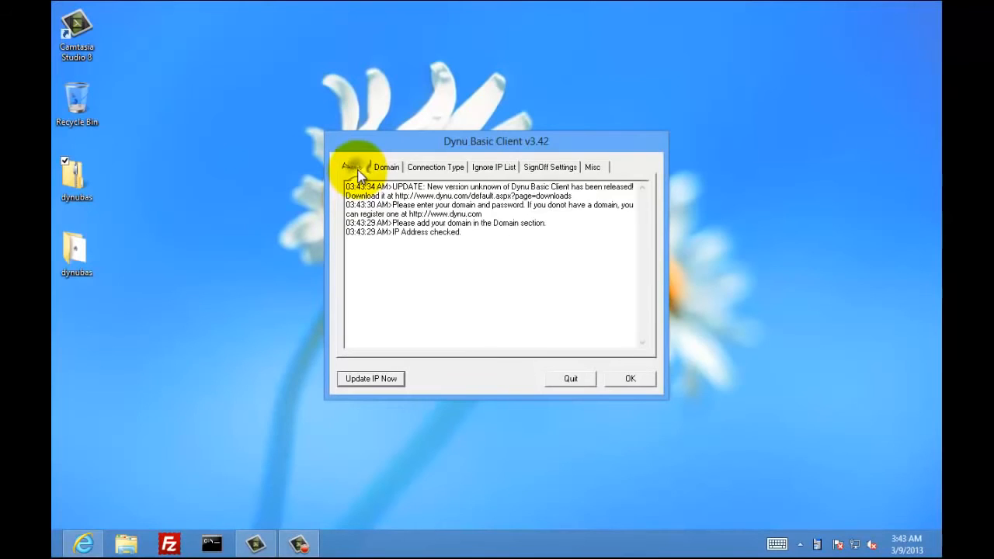
left_click(628, 380)
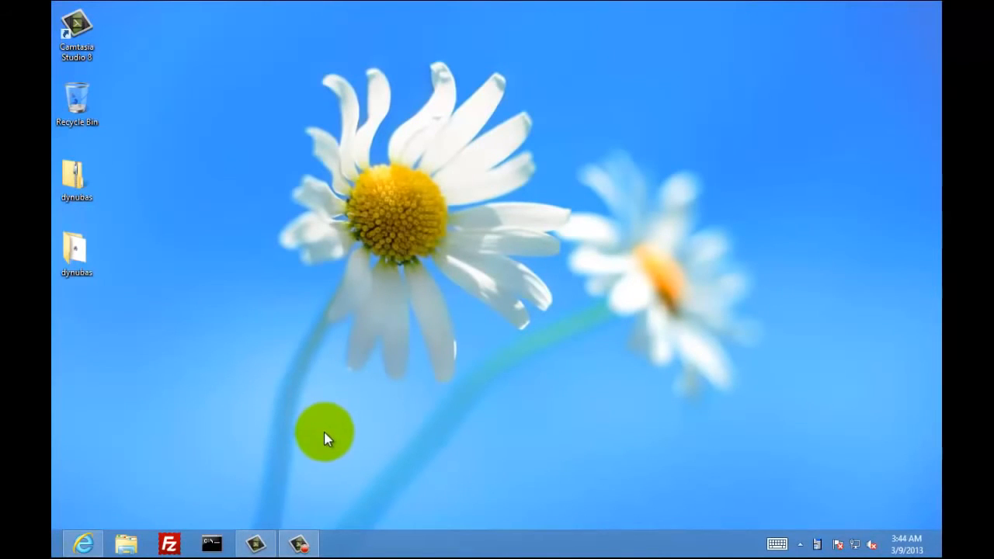
- Enable 'Allow remote connections to this computer' in System Properties, then close the System and Libraries windows
left_click(126, 545)
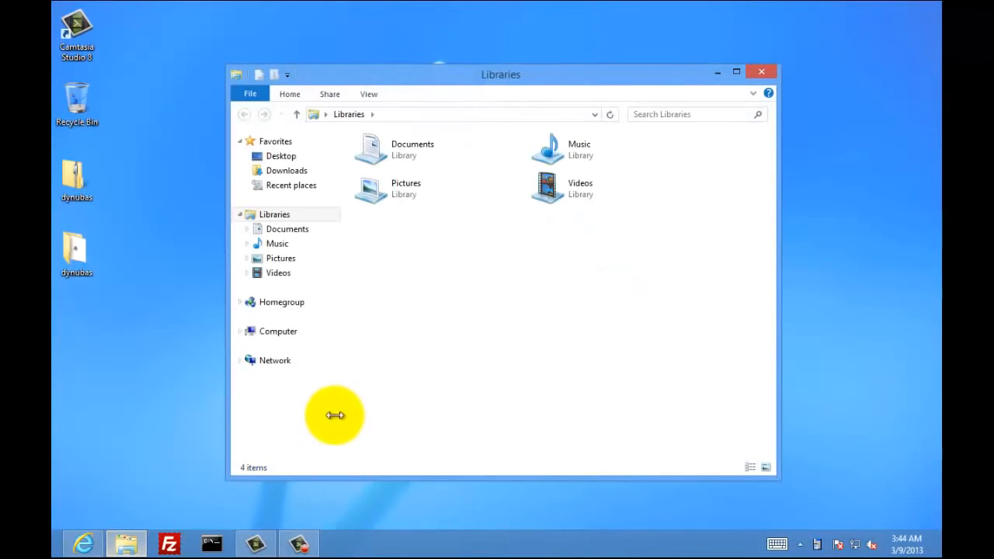
right_click(286, 334)
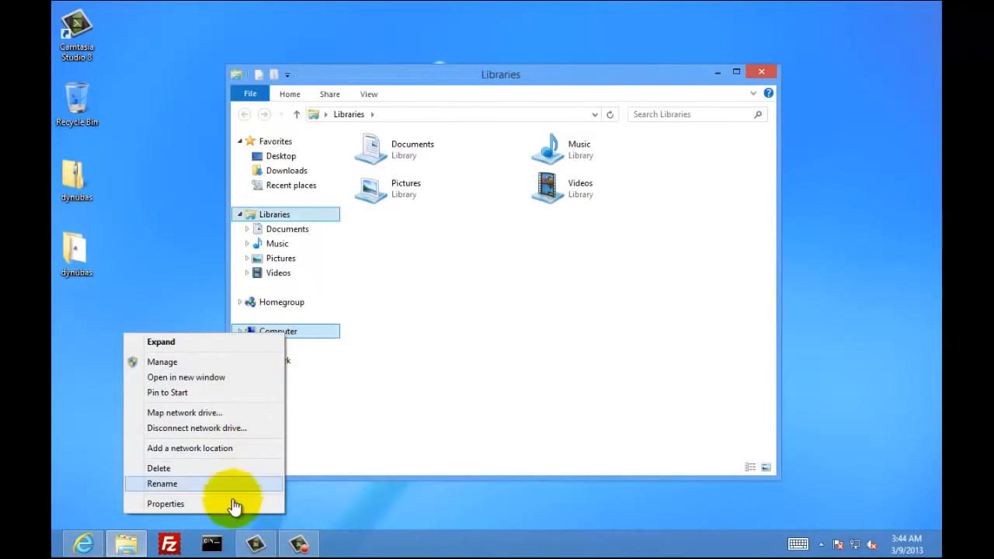
left_click(233, 503)
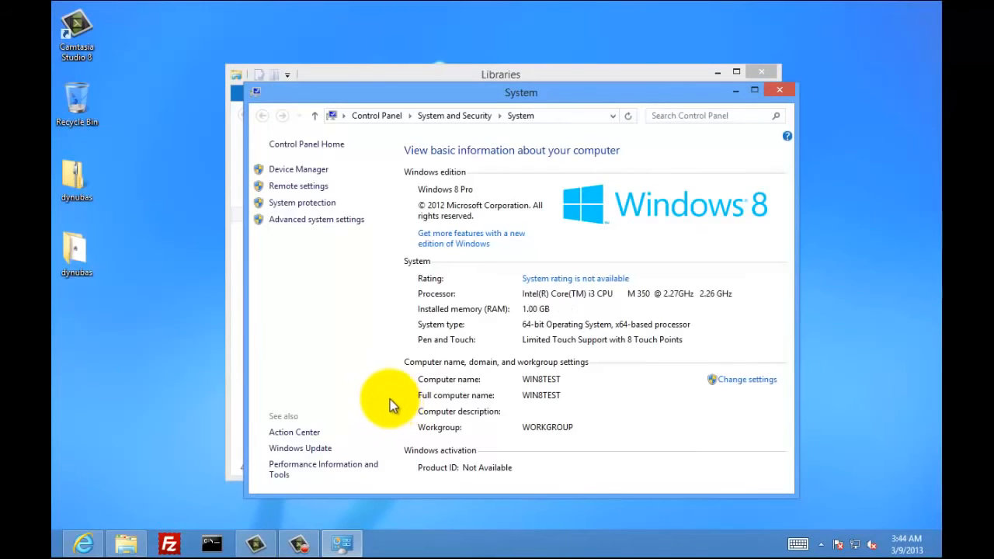
left_click(323, 188)
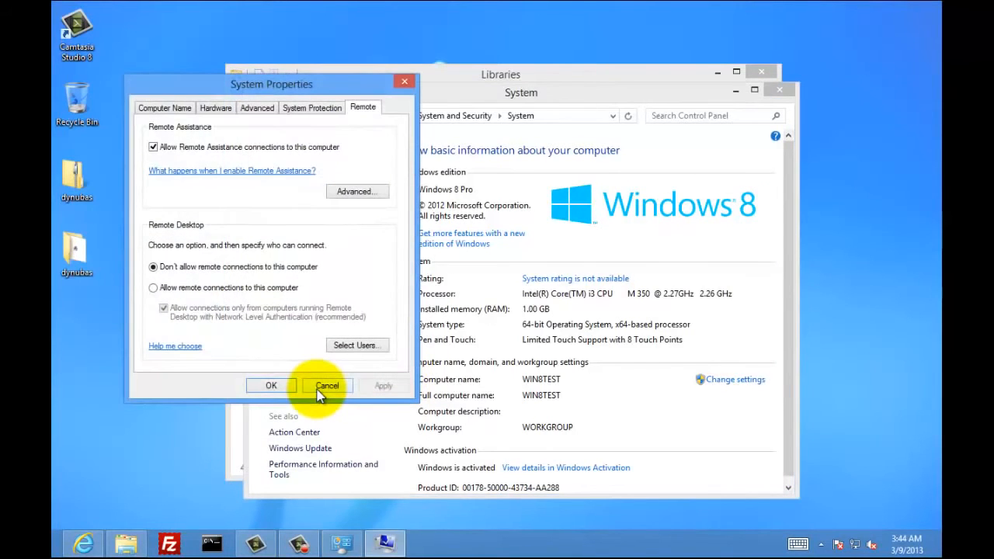
left_click(162, 292)
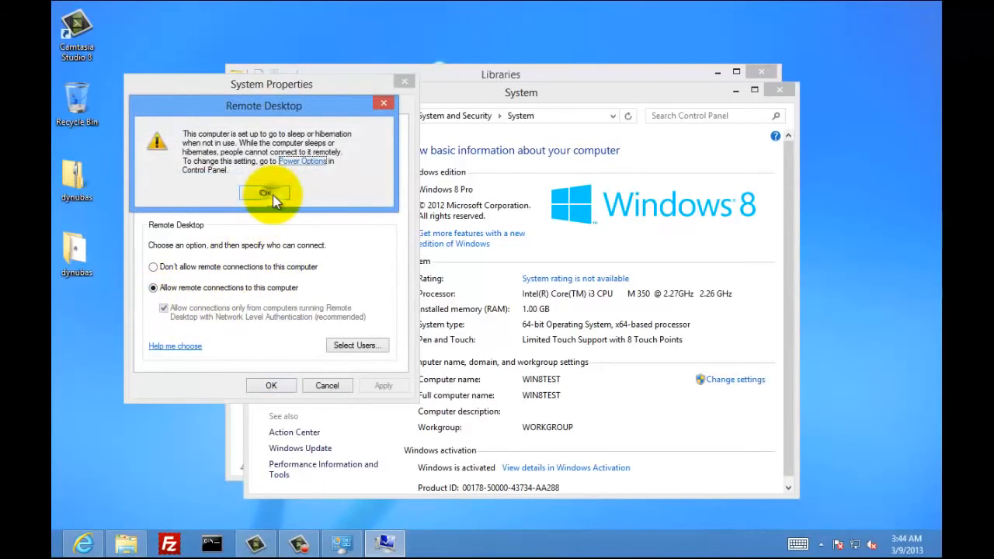
left_click(266, 193)
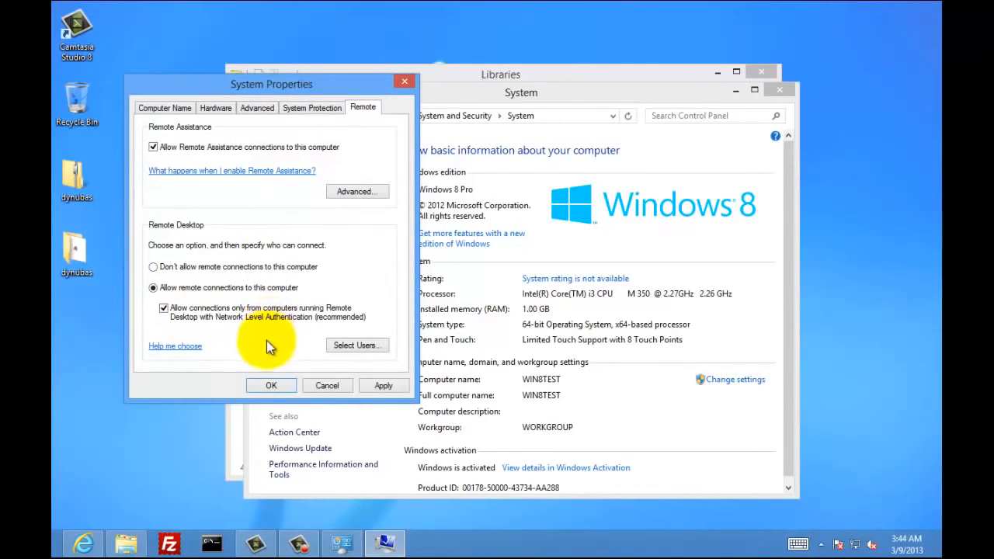
left_click(271, 390)
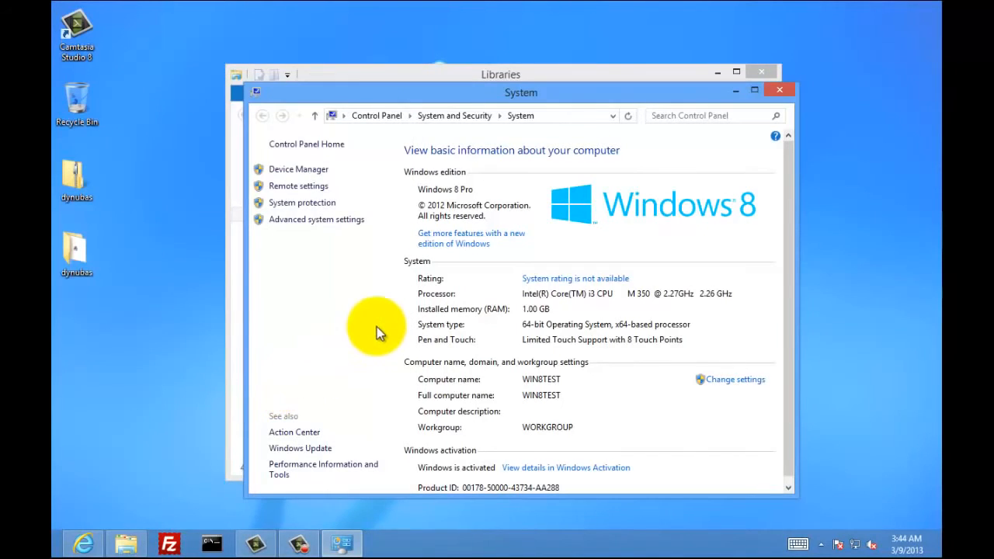
left_click(776, 94)
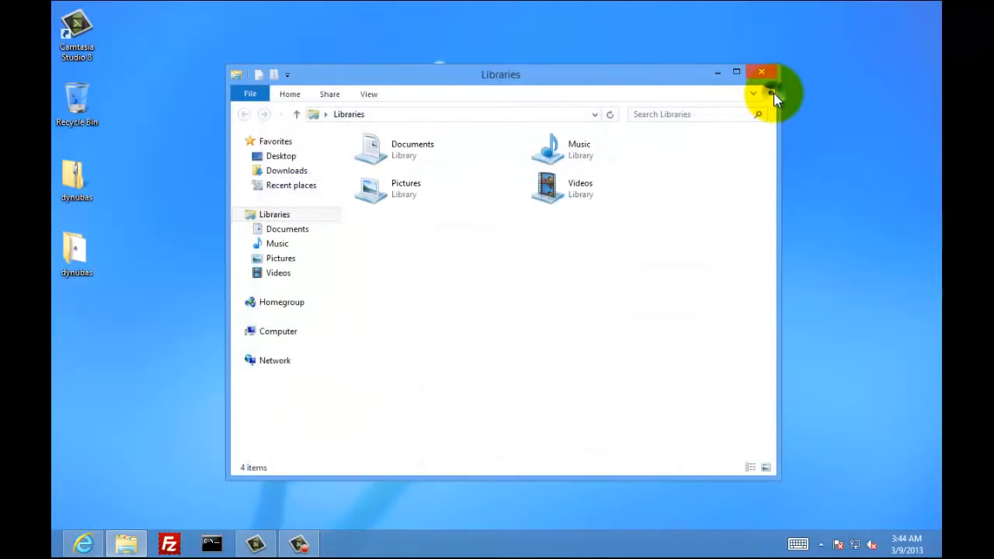
left_click(770, 72)
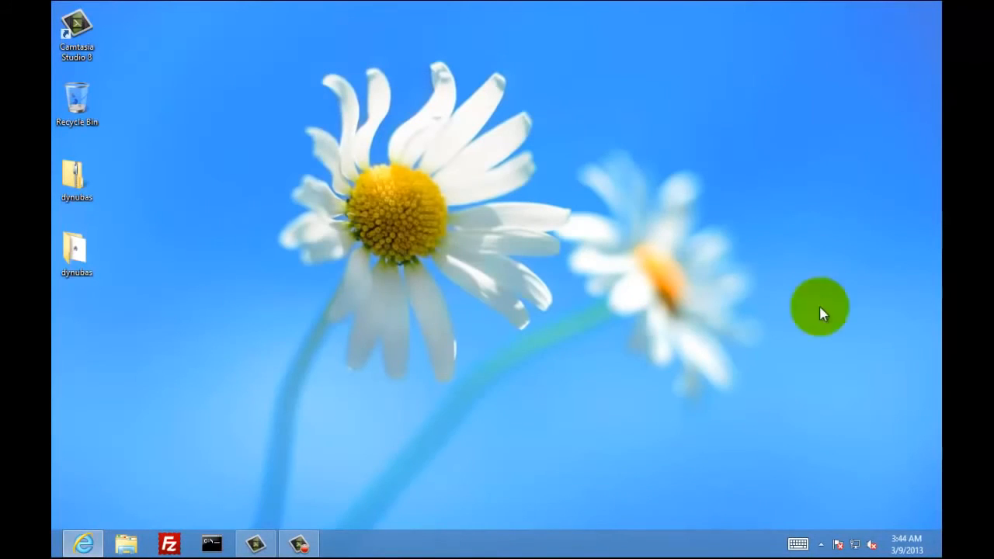
- Open Windows Firewall with Advanced Security via Control Panel > System and Security > Windows Firewall
mouse_move(936, 543)
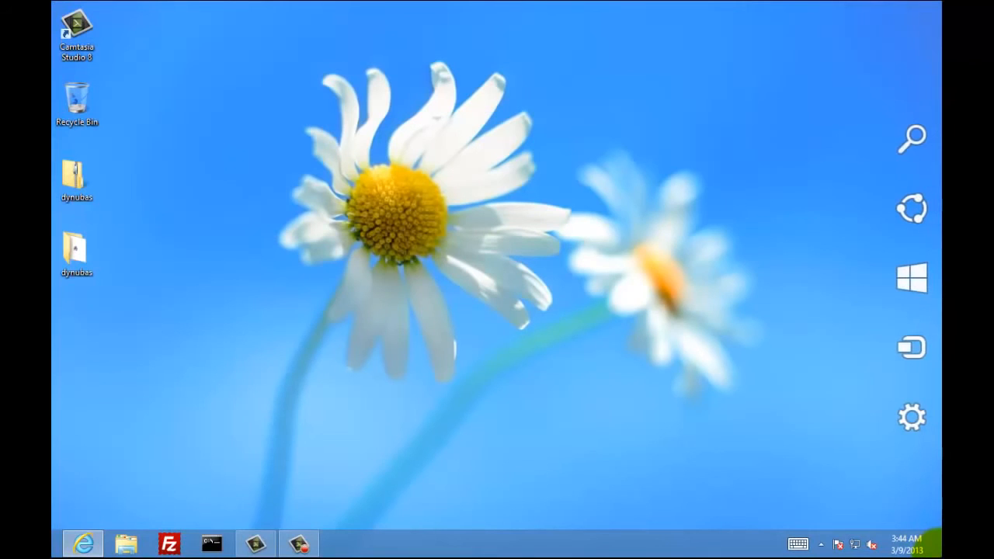
left_click(912, 420)
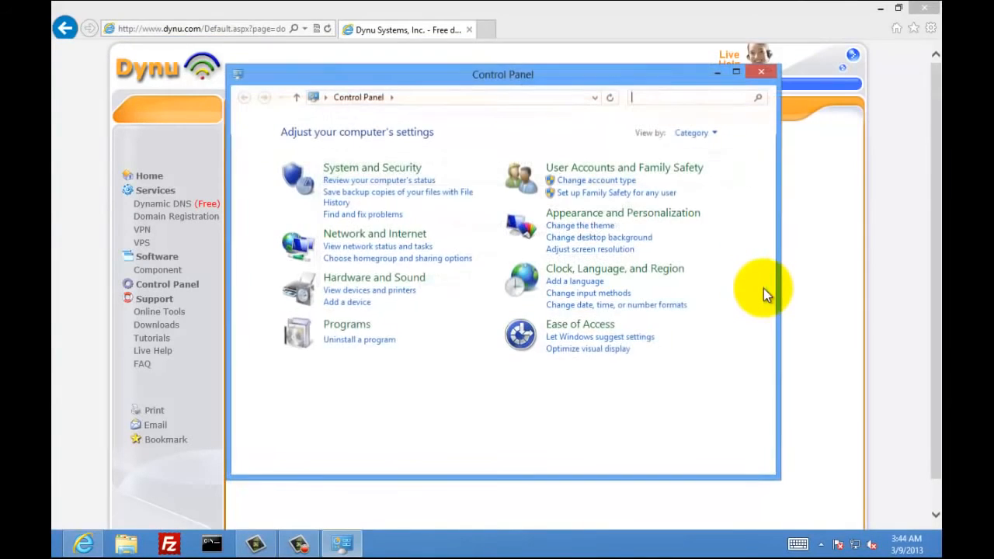
left_click(880, 7)
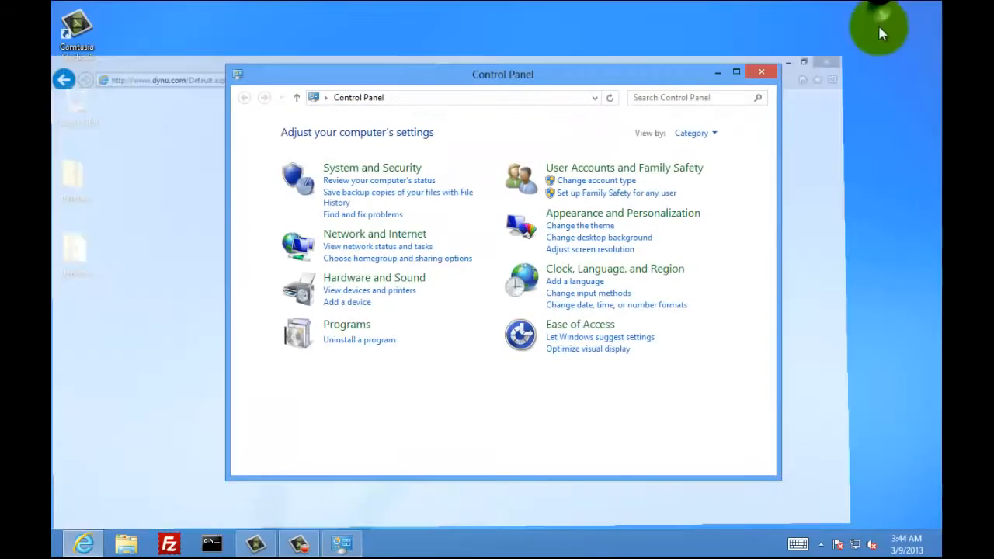
left_click(410, 170)
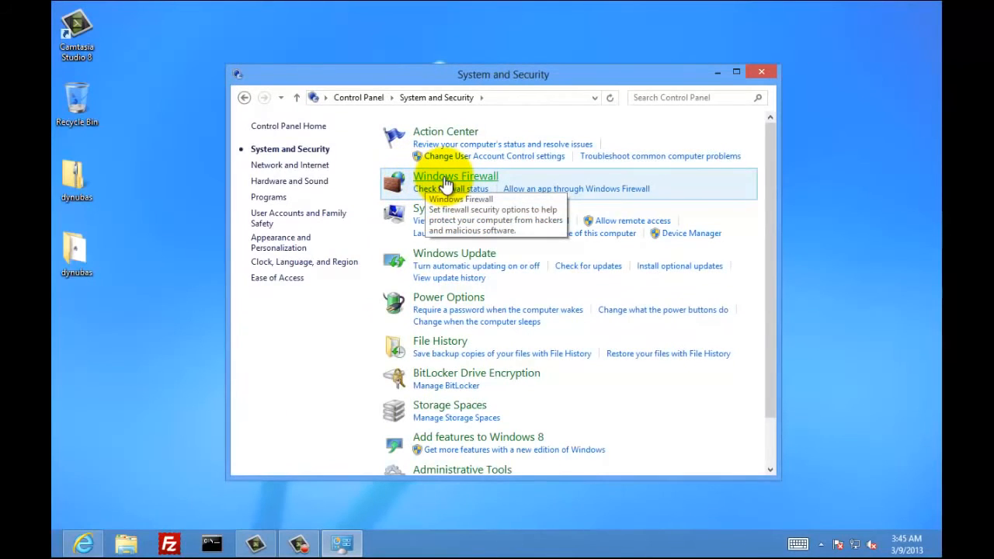
left_click(445, 185)
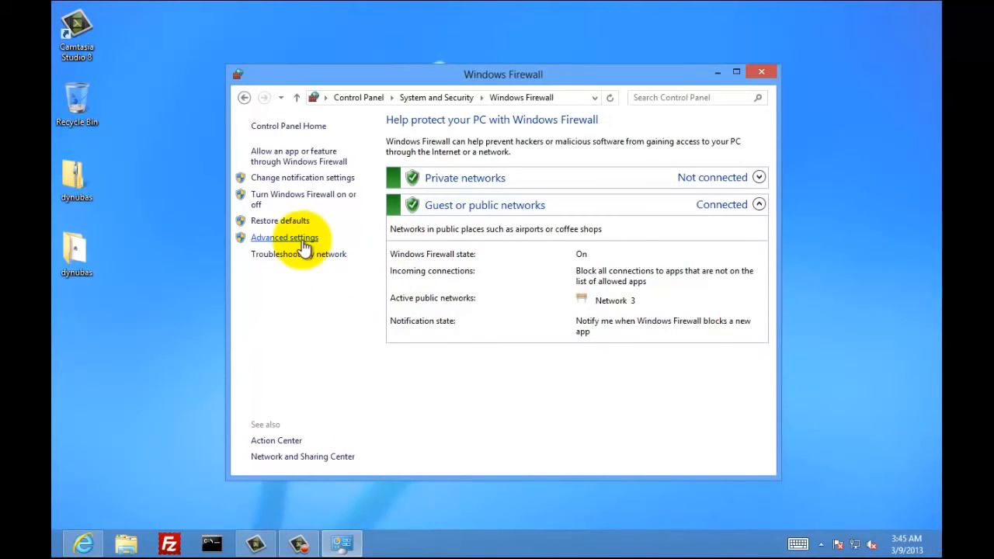
left_click(303, 240)
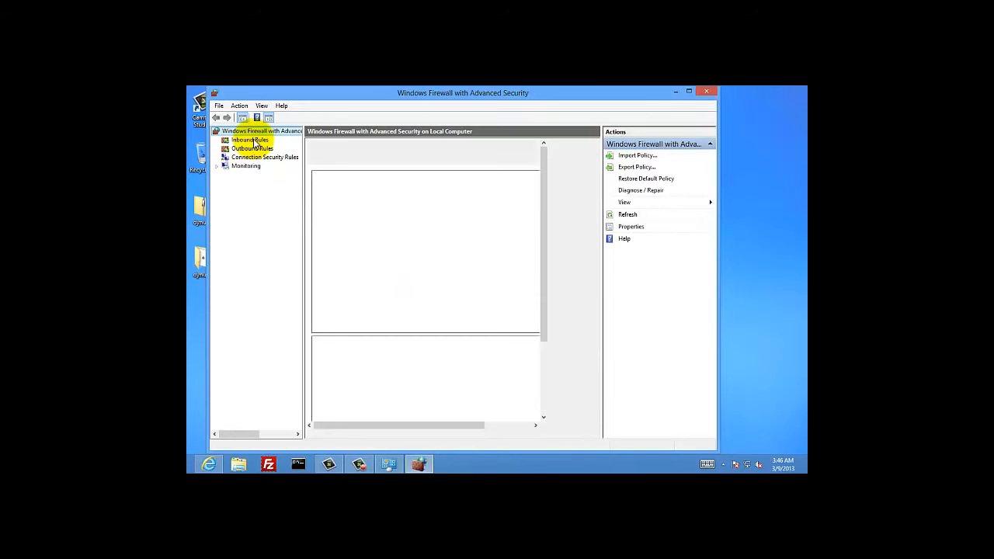
- Check the Remote Desktop - User Mode (TCP-In) inbound rule and start the New Inbound Rule wizard
left_click(250, 141)
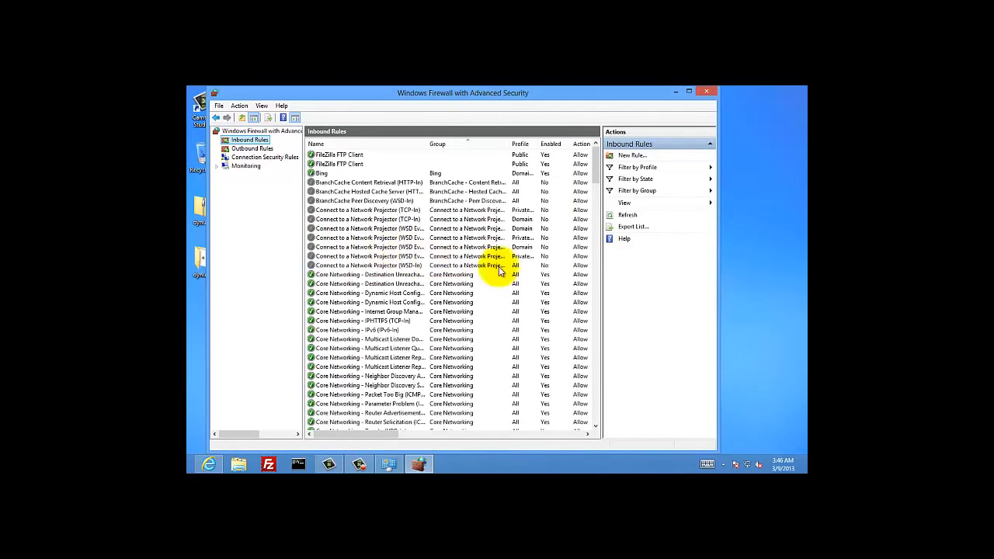
left_click_drag(595, 172, 573, 320)
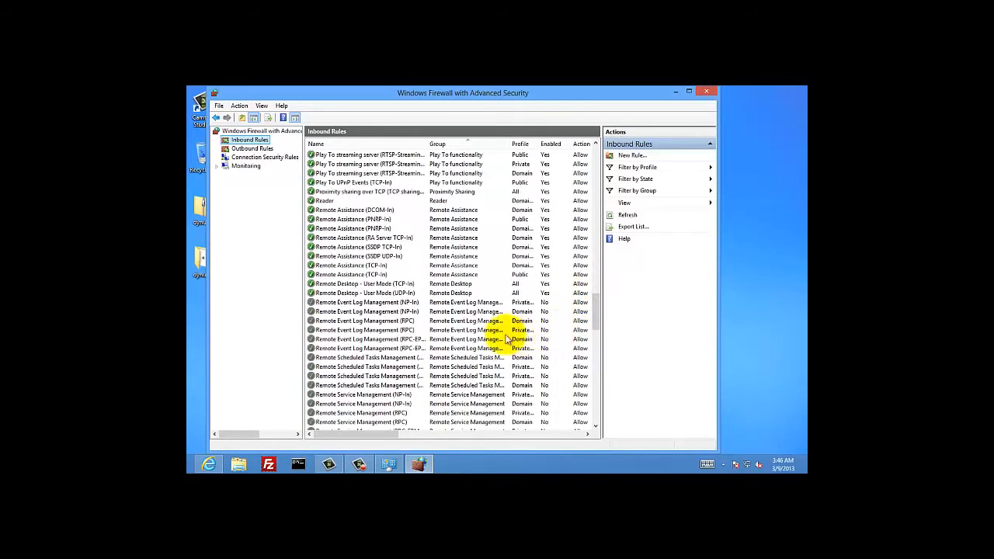
left_click(380, 284)
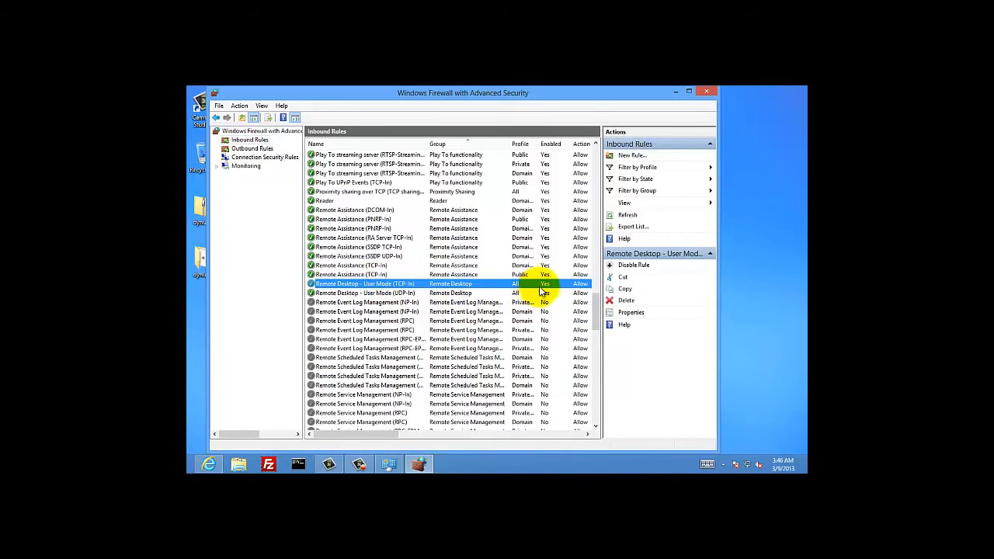
left_click(629, 157)
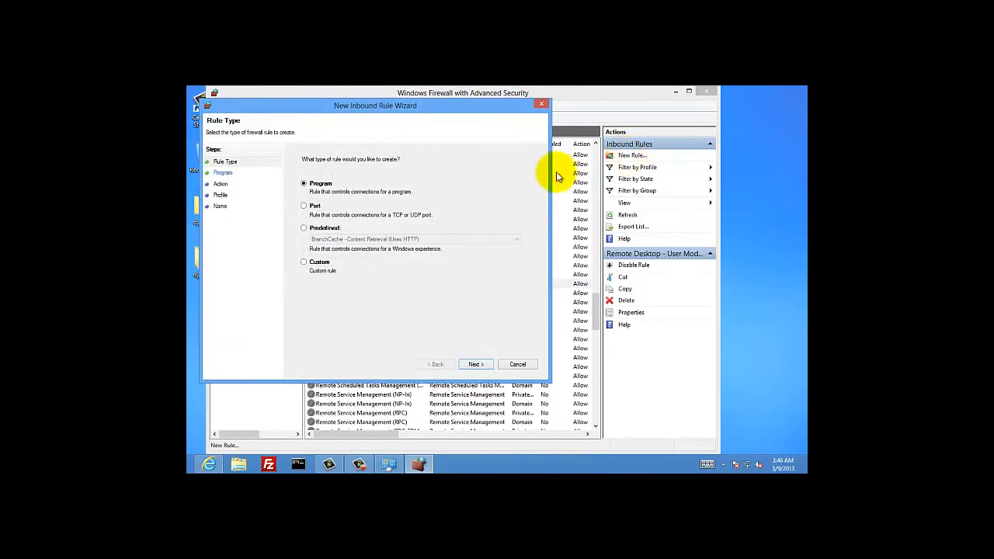
- Draft a Port inbound rule for TCP 3389 that allows the connection on all three profiles
left_click(306, 206)
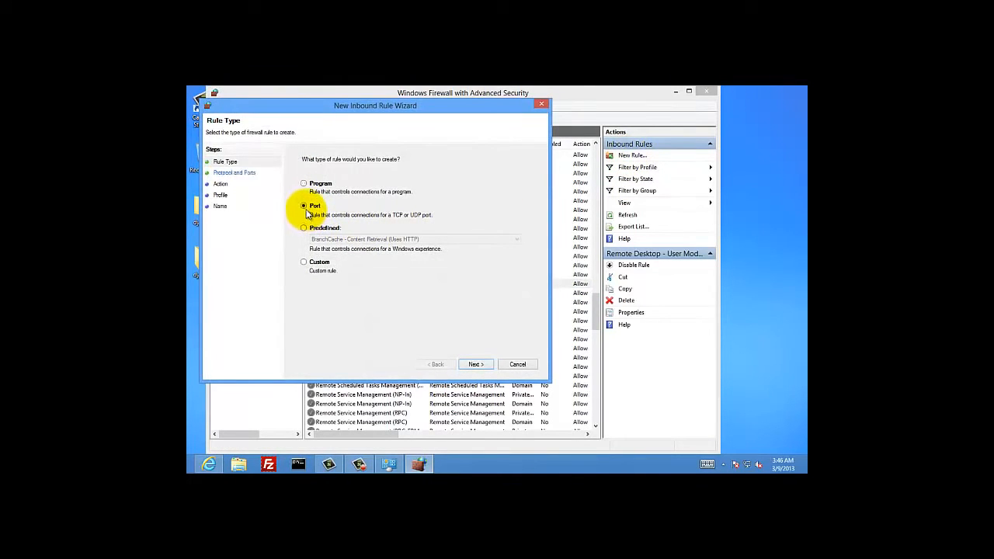
left_click(476, 364)
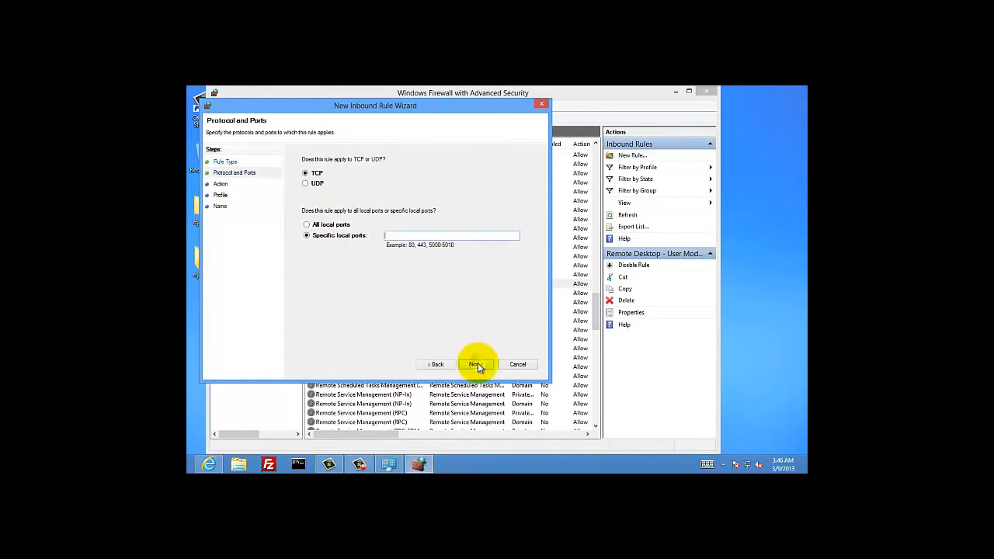
left_click(402, 235)
type("3389")
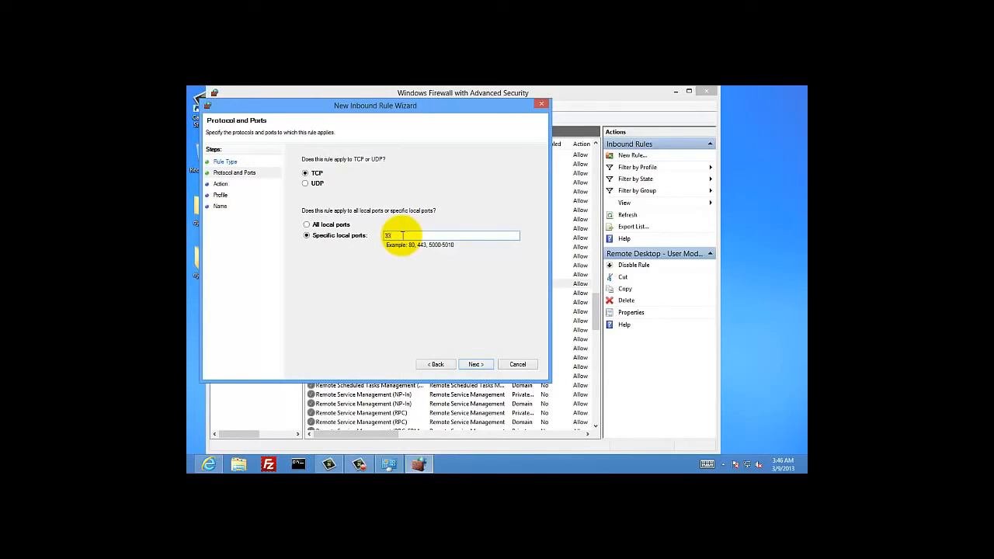
left_click(477, 365)
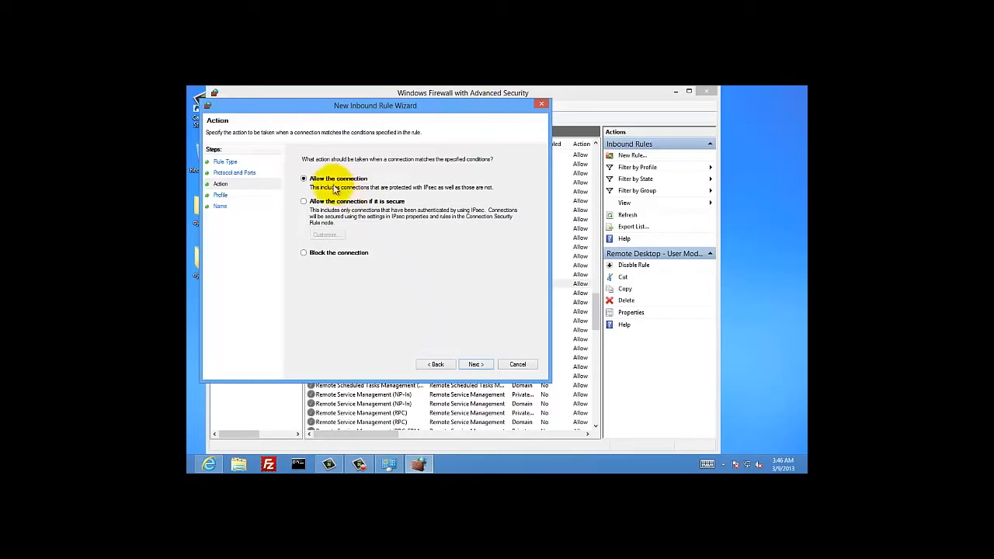
left_click(476, 368)
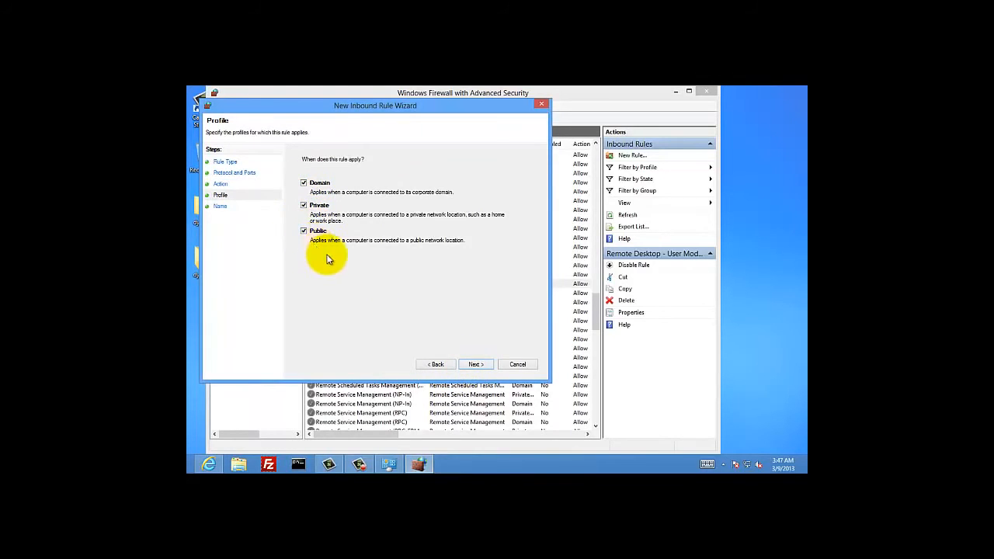
left_click(475, 364)
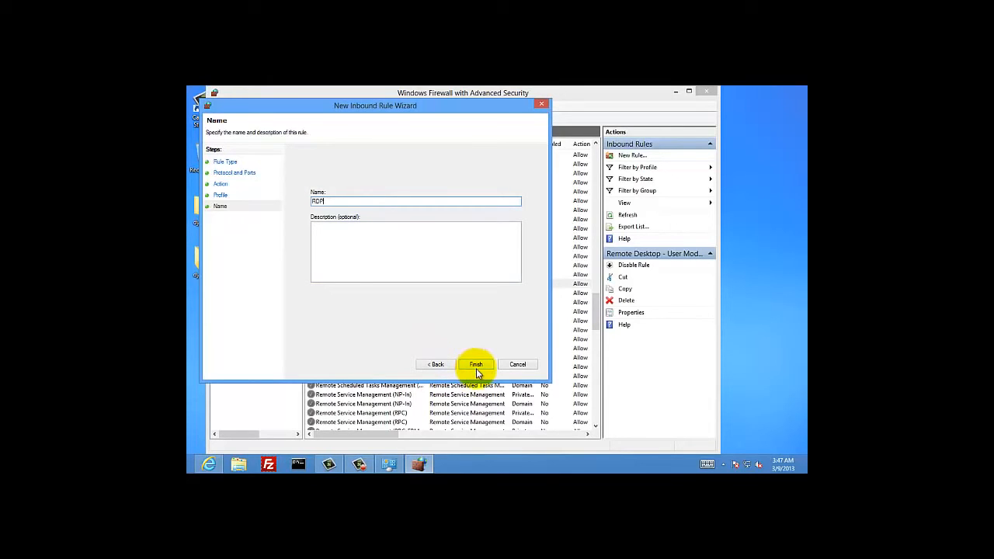
- Cancel the rule wizard and close the advanced firewall console and Windows Firewall window
left_click(516, 364)
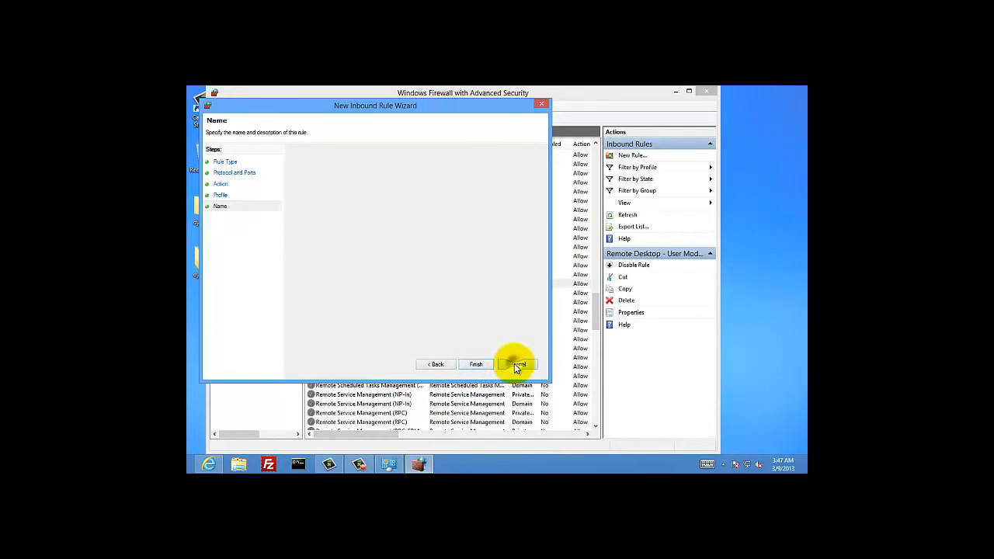
left_click(709, 92)
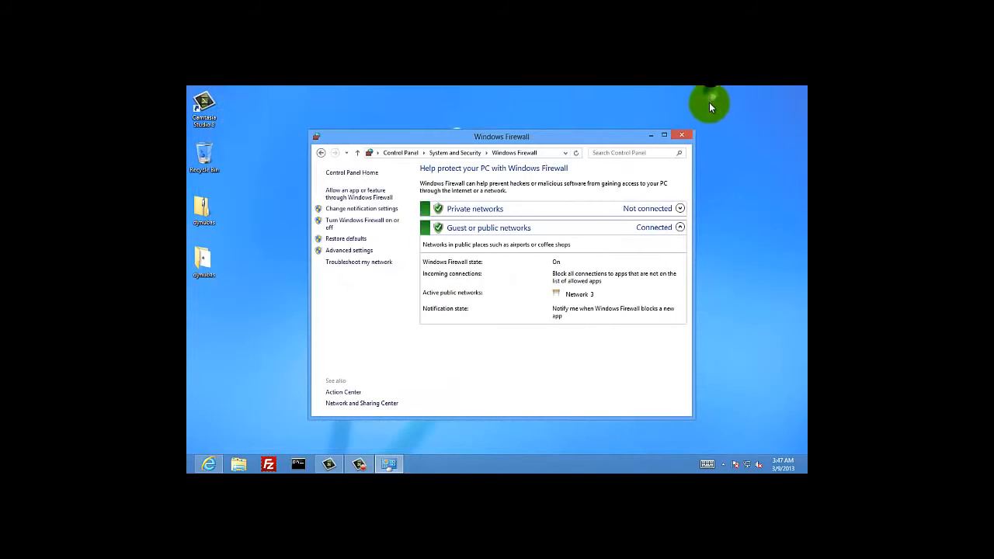
left_click(683, 136)
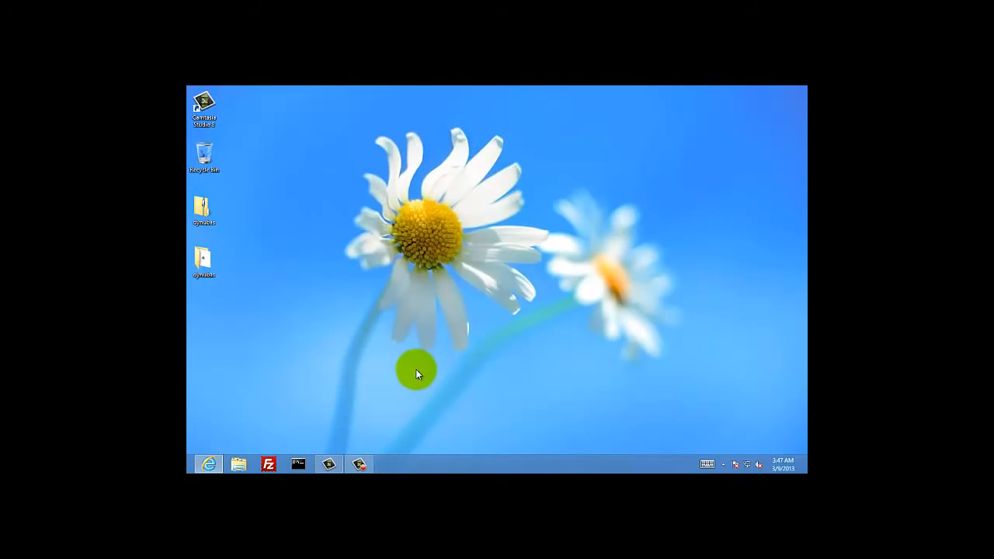
- Bring back Internet Explorer and load the router admin at 192.168.1.1 in a new tab
left_click(207, 464)
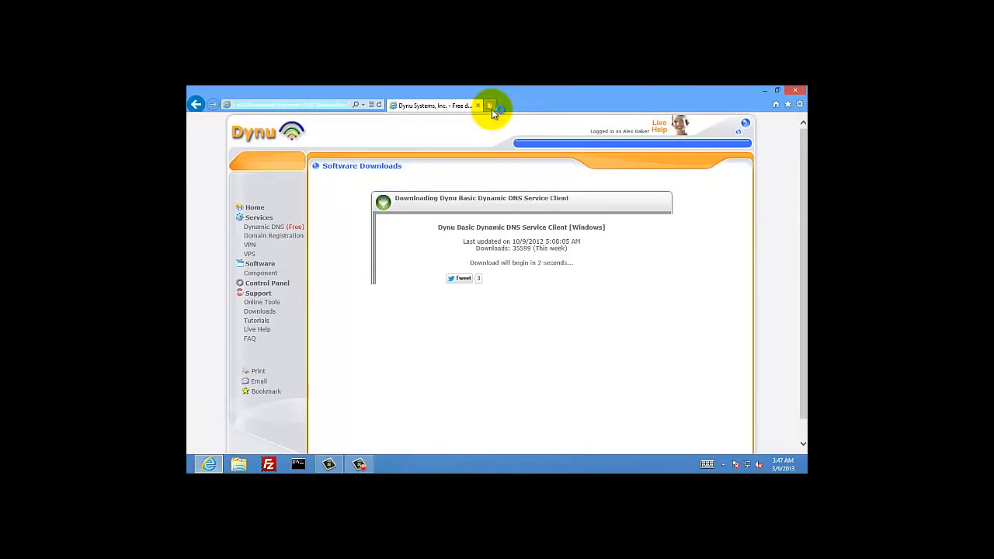
left_click(490, 108)
left_click(343, 105)
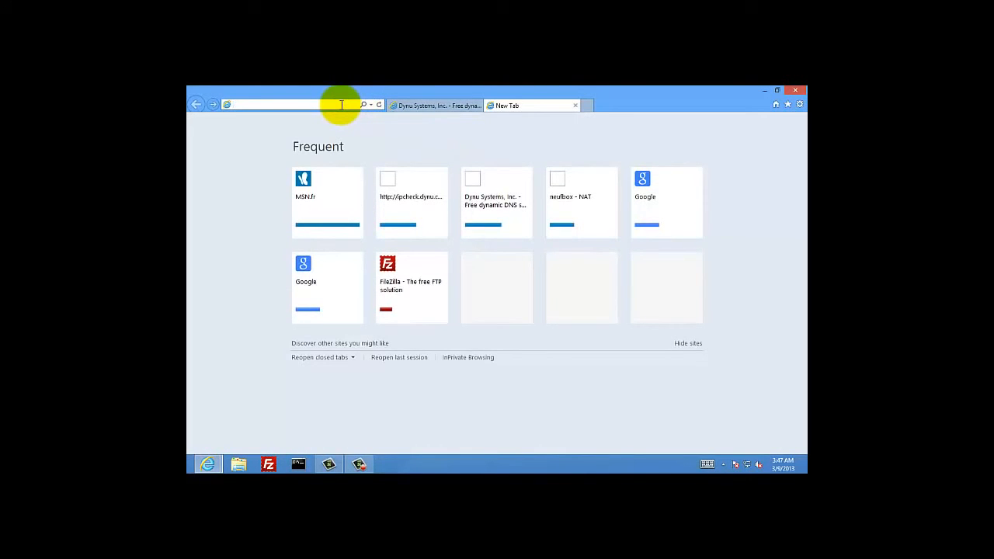
type("192.168.1.1/")
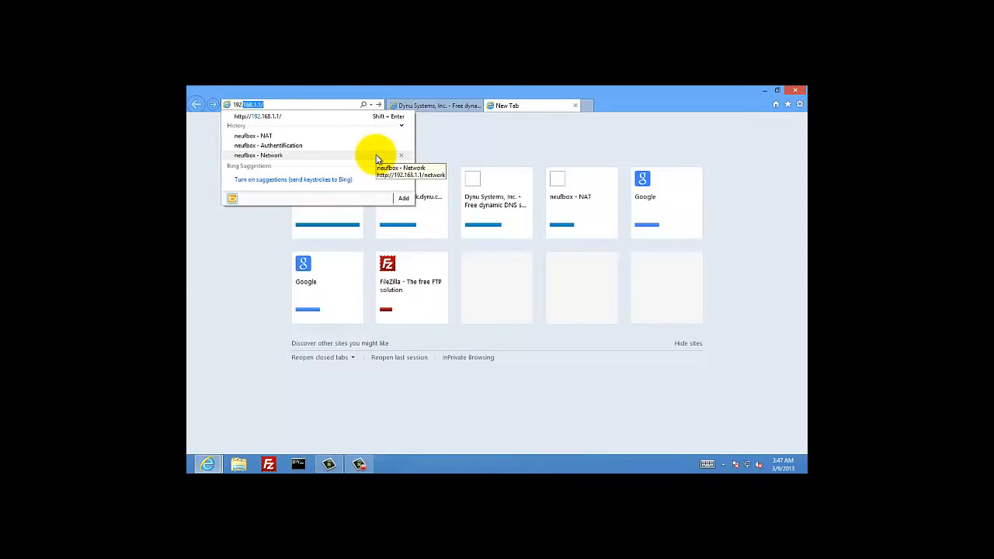
left_click(372, 116)
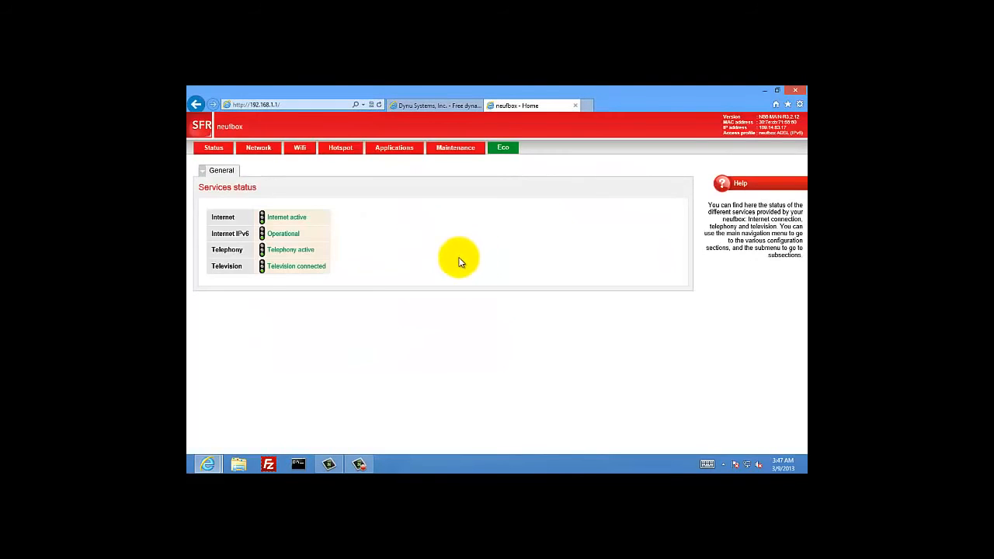
- Open the router's Network page, signing in with the admin login and password
left_click(267, 154)
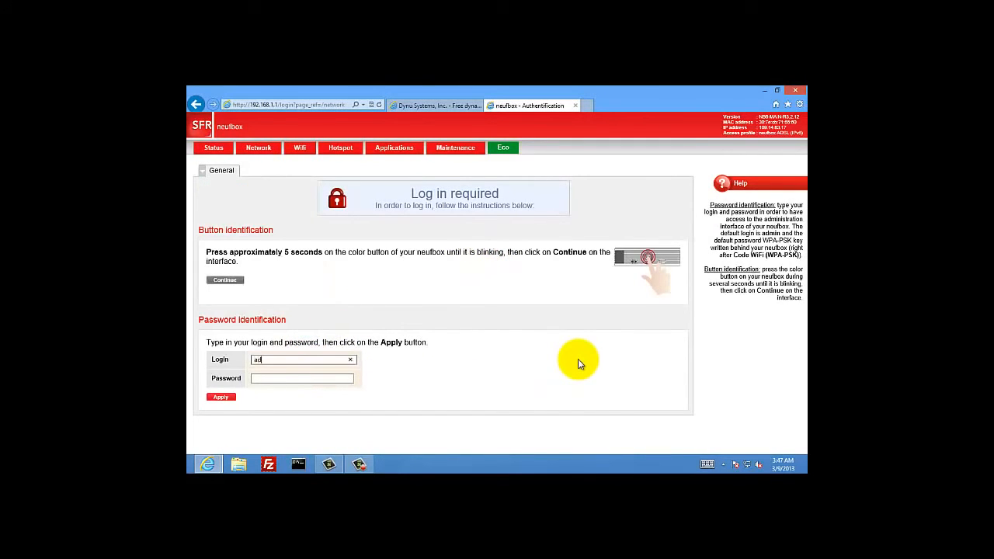
key("Tab")
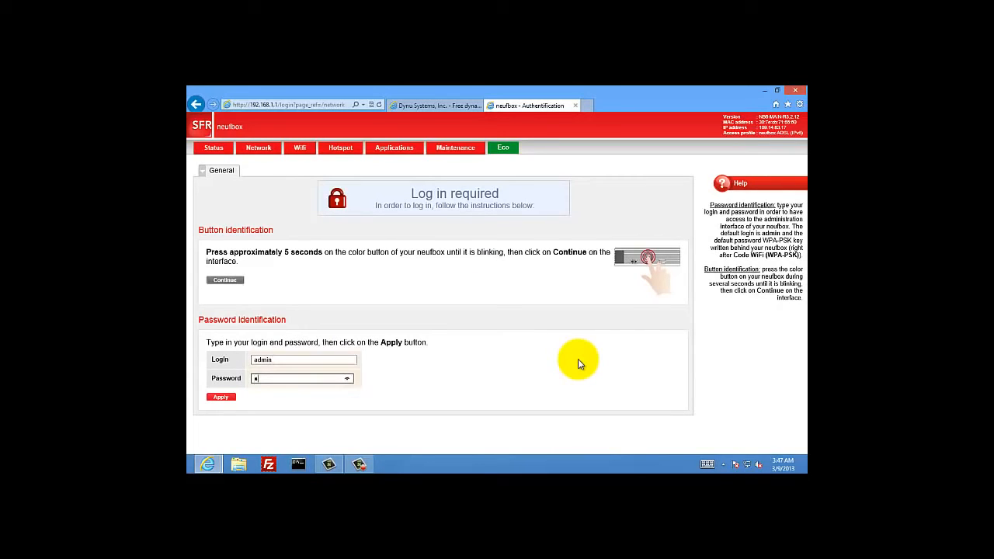
key("Return")
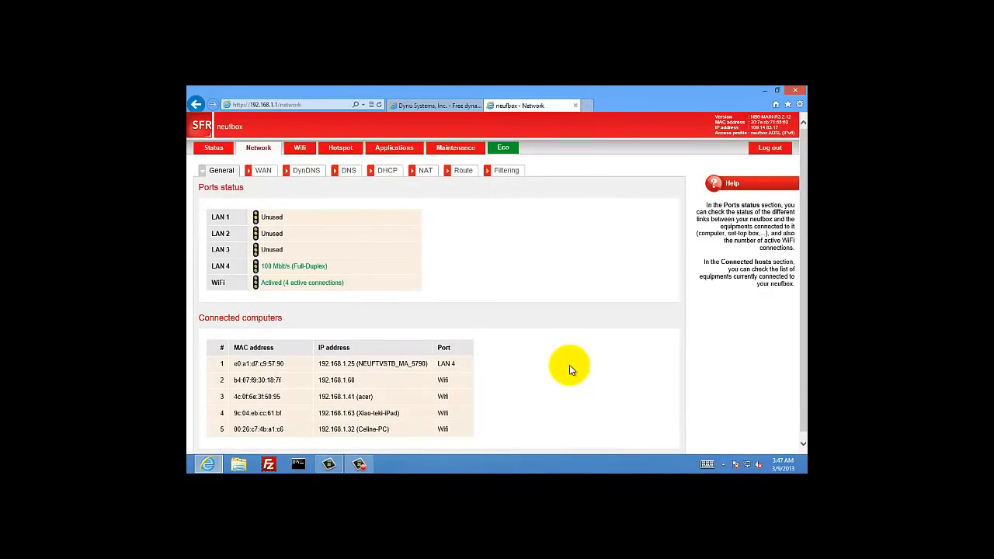
- Draft a NAT rule named RDP for TCP external port 3389 toward 192.168.1.x
left_click(427, 174)
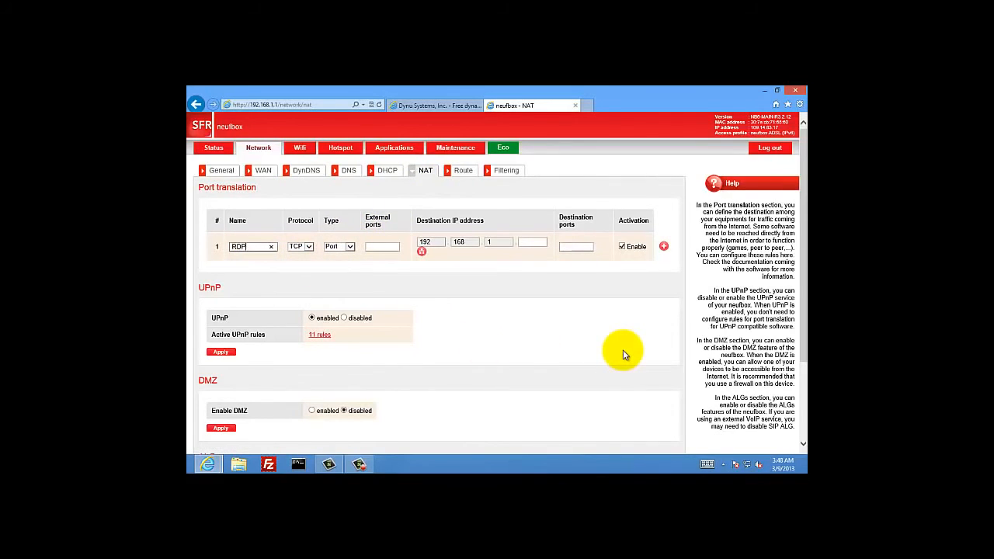
left_click(380, 246)
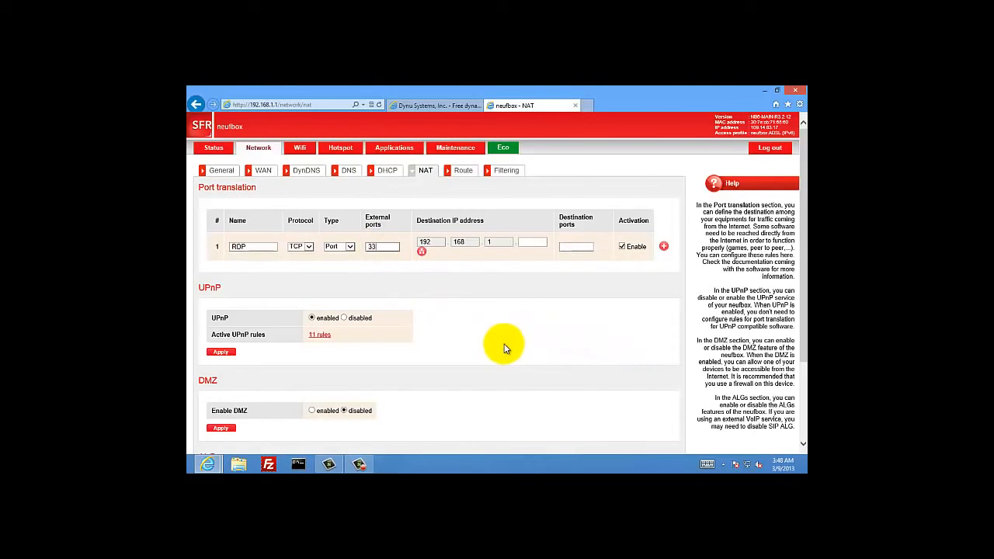
left_click(528, 243)
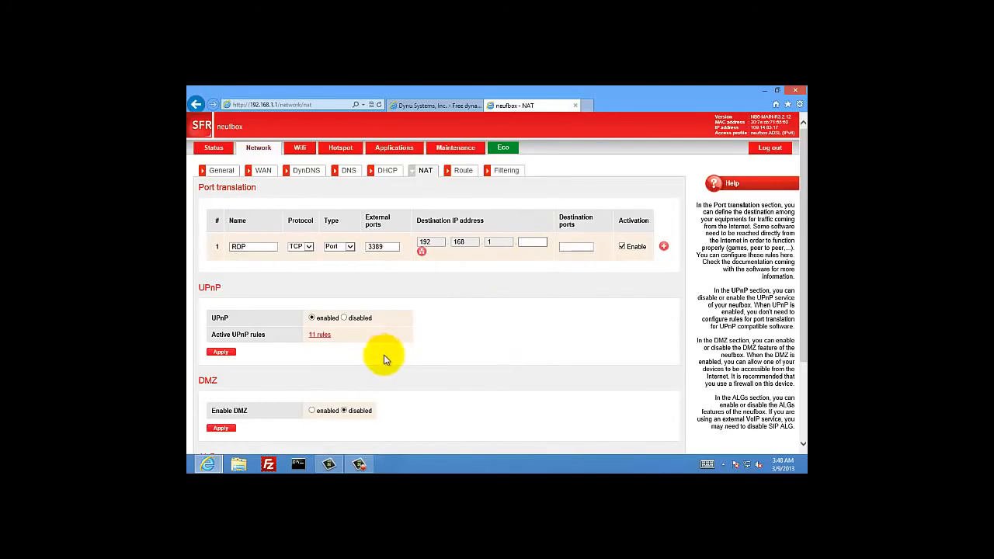
left_click(304, 464)
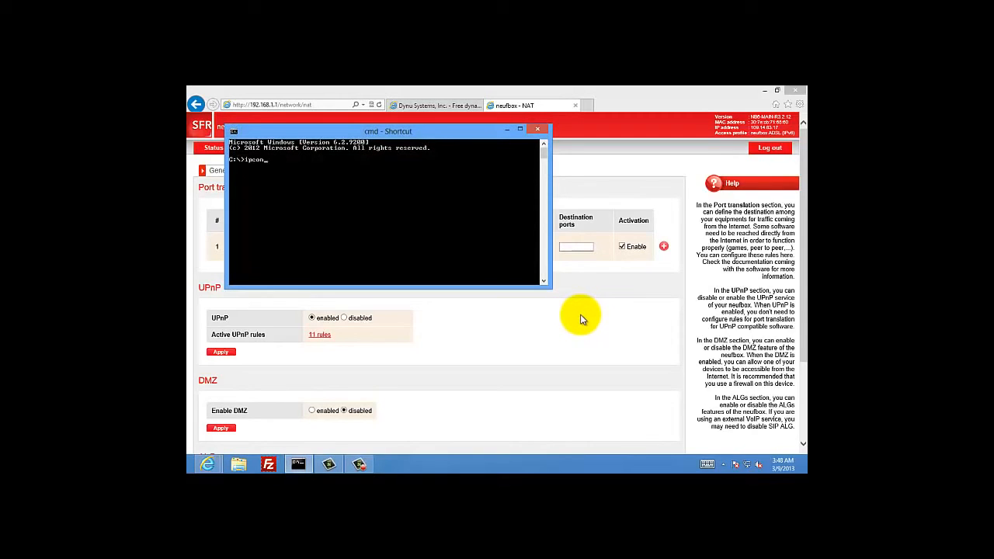
- Run ipconfig to read the PC's IPv4 address, mask and gateway, then close Command Prompt
type("ipconfig")
key("Return")
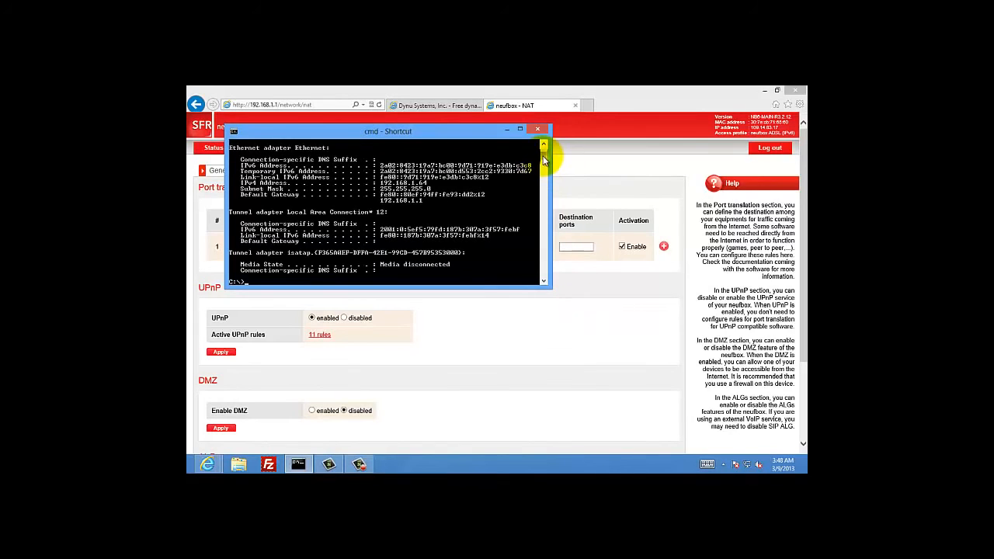
scroll(543, 155, "up", 2)
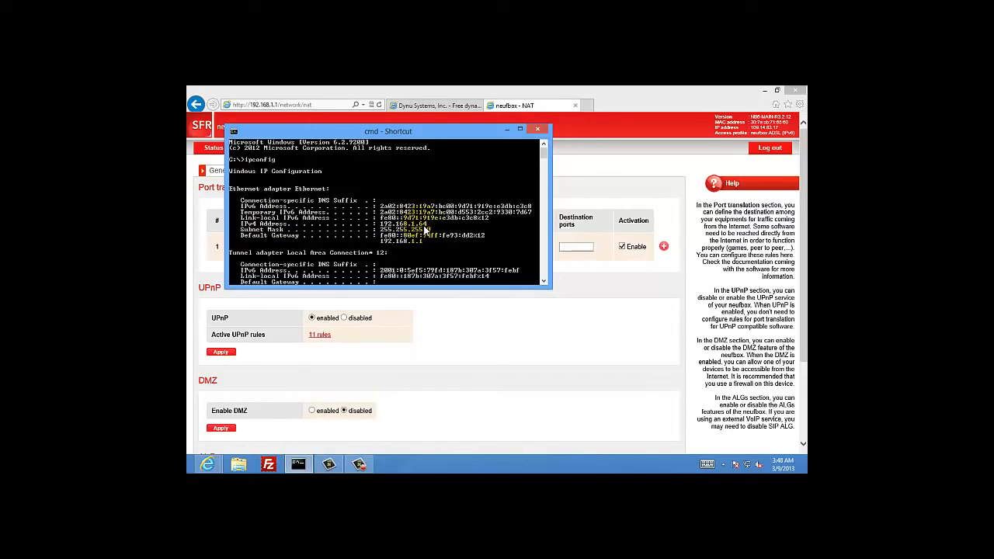
left_click(542, 129)
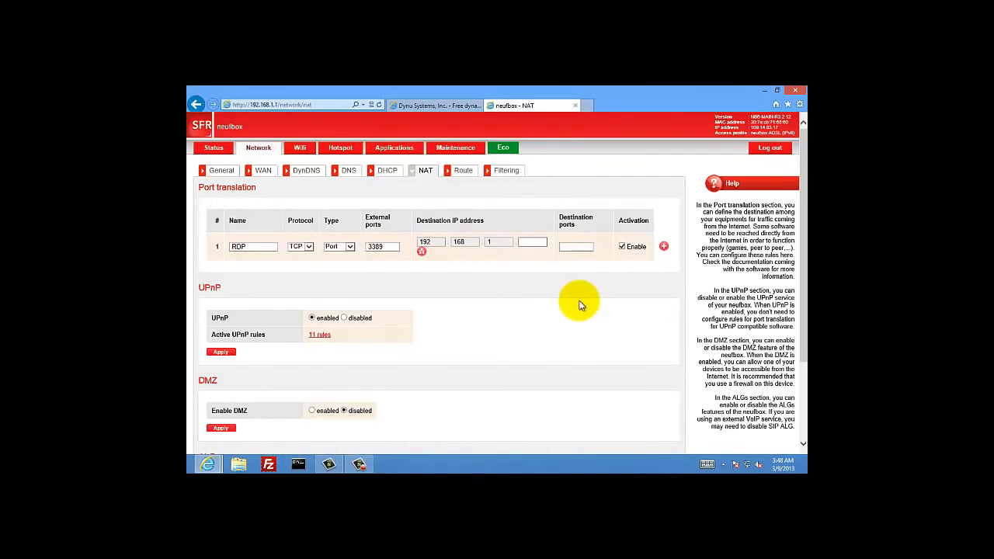
- Finish the RDP rule with destination 192.168.1.64 port 3389, add it, and close the router tab
left_click(575, 246)
type("3389")
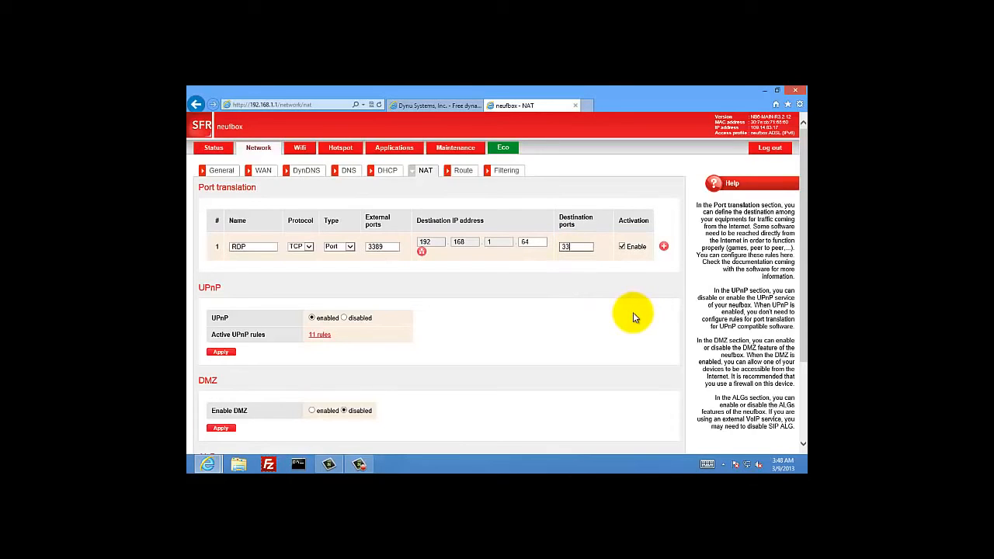
left_click(662, 247)
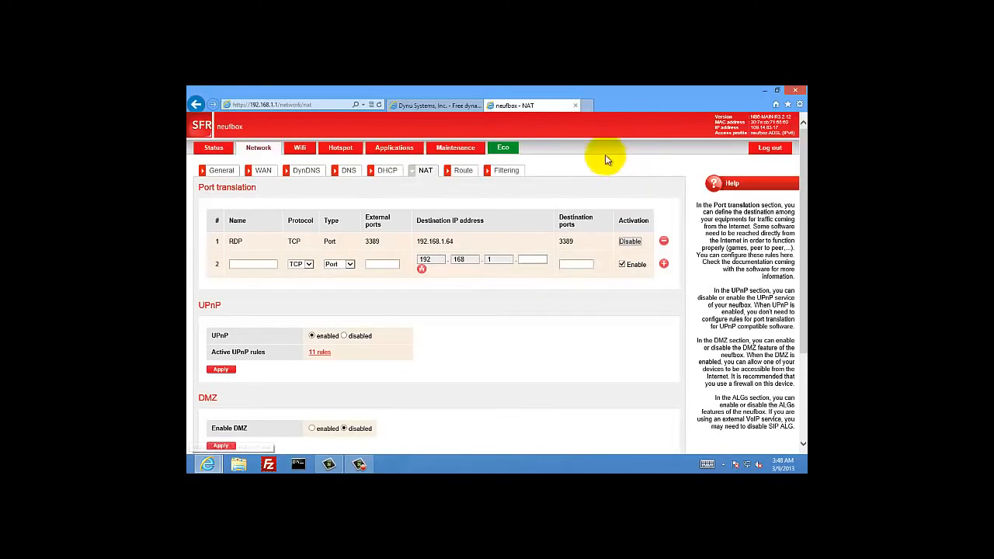
left_click(575, 106)
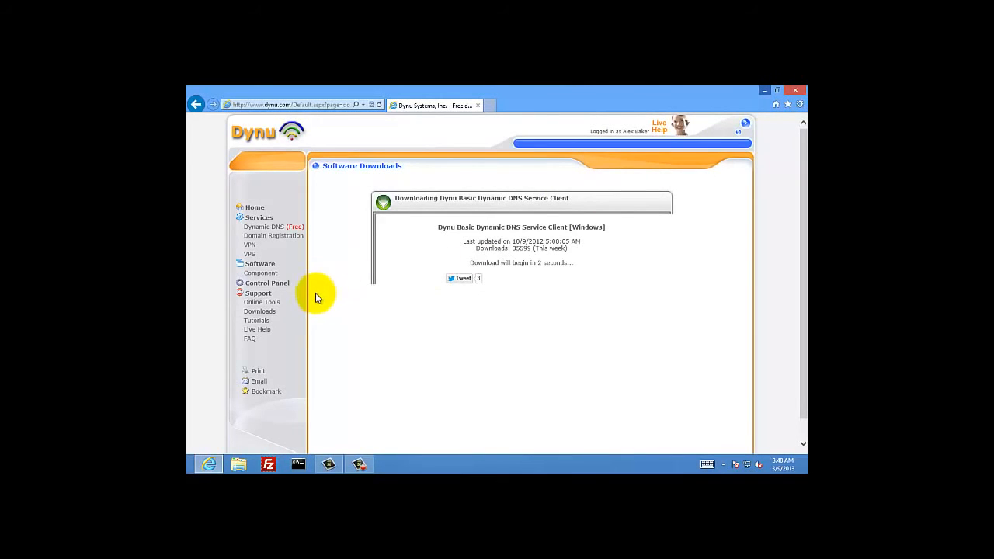
- Run Dynu's Port Check tool on port 3389 for the public IP
left_click(274, 305)
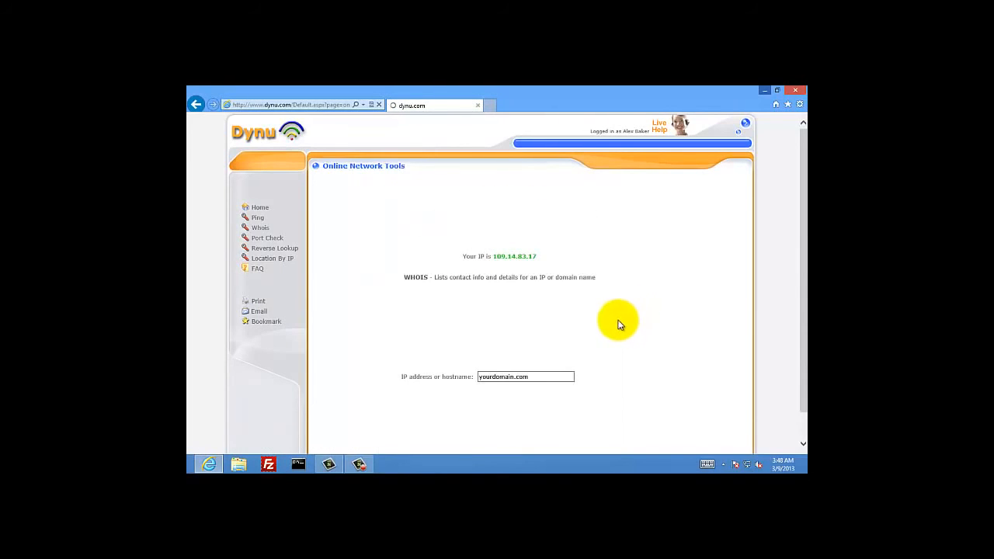
left_click(272, 246)
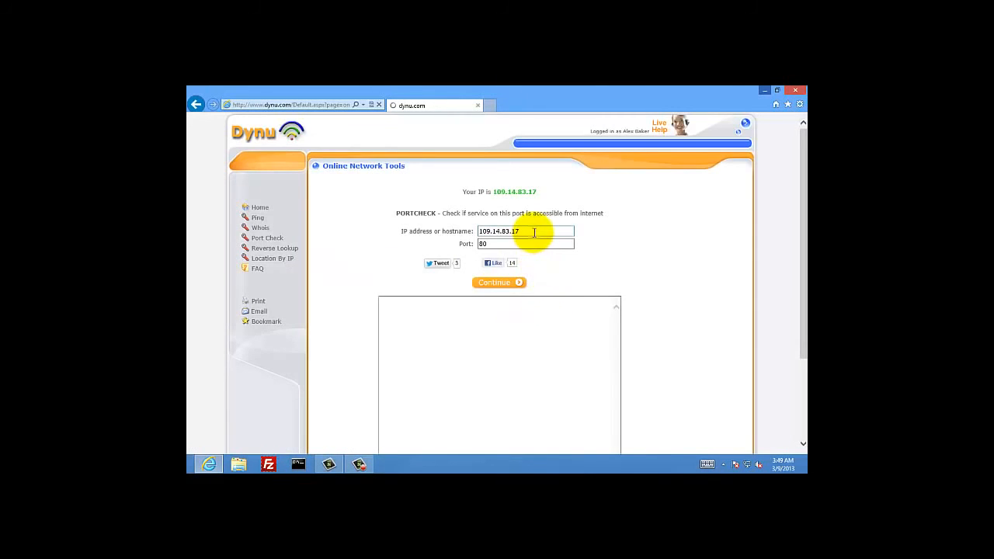
left_click(533, 231)
left_click(527, 242)
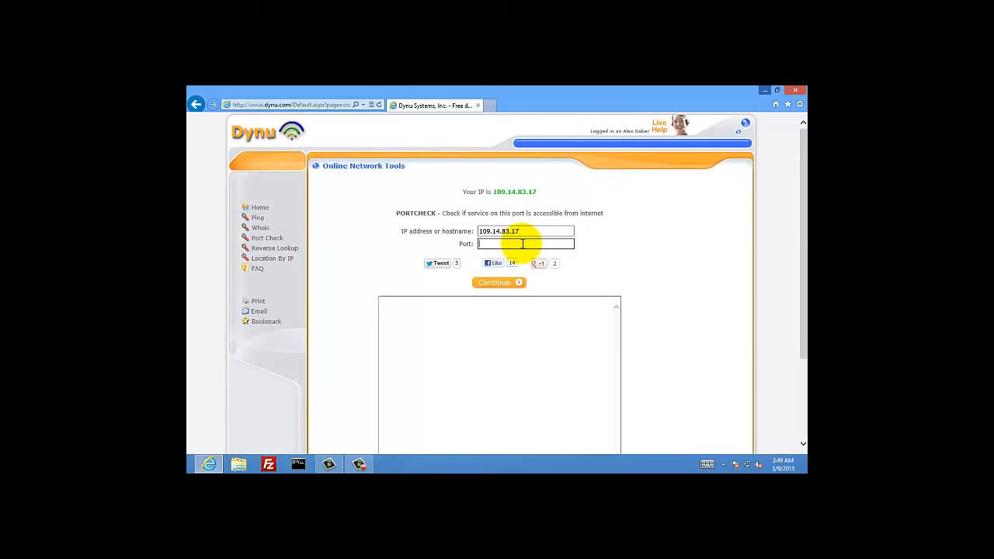
type("3389")
left_click(506, 287)
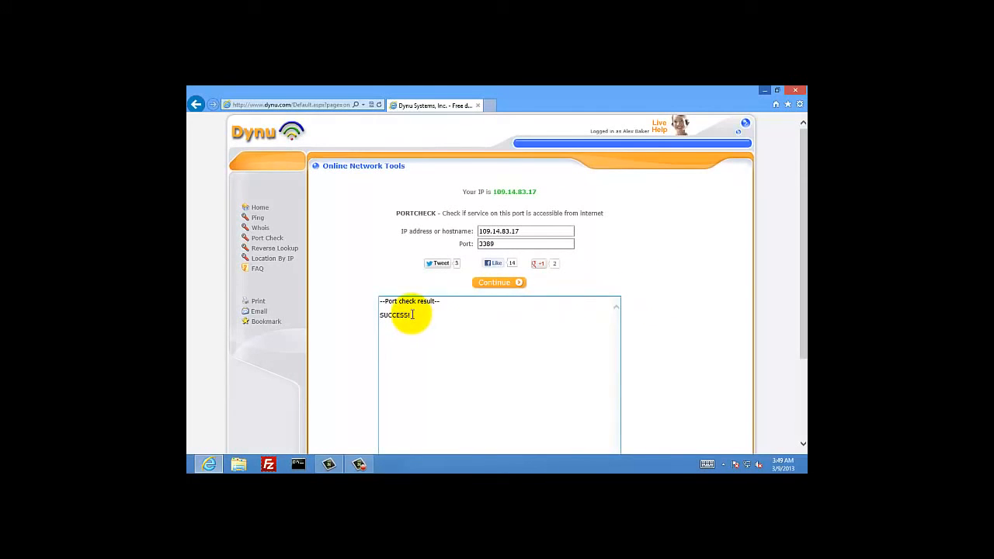
- Confirm the SUCCESS! result and minimize Internet Explorer to the desktop
left_click_drag(411, 315, 387, 310)
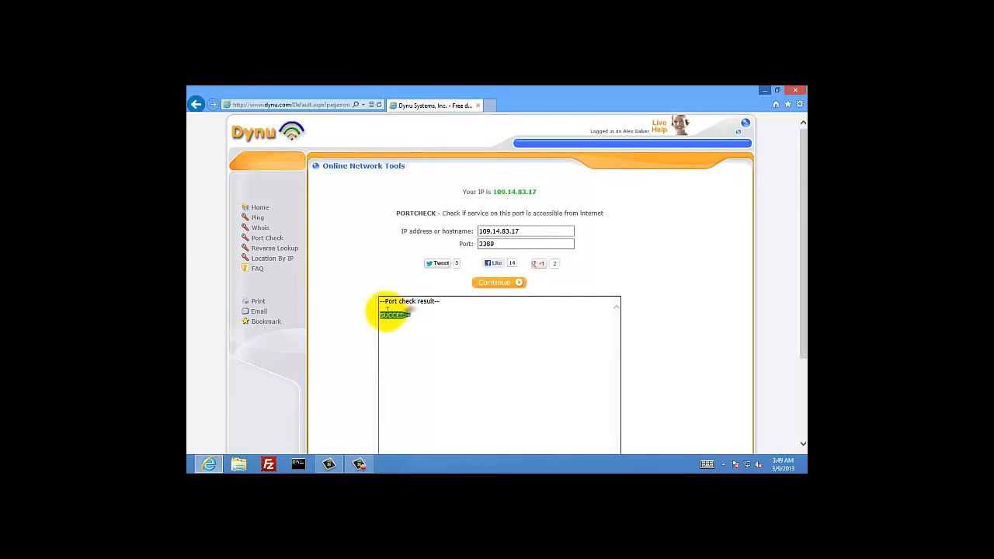
left_click(458, 320)
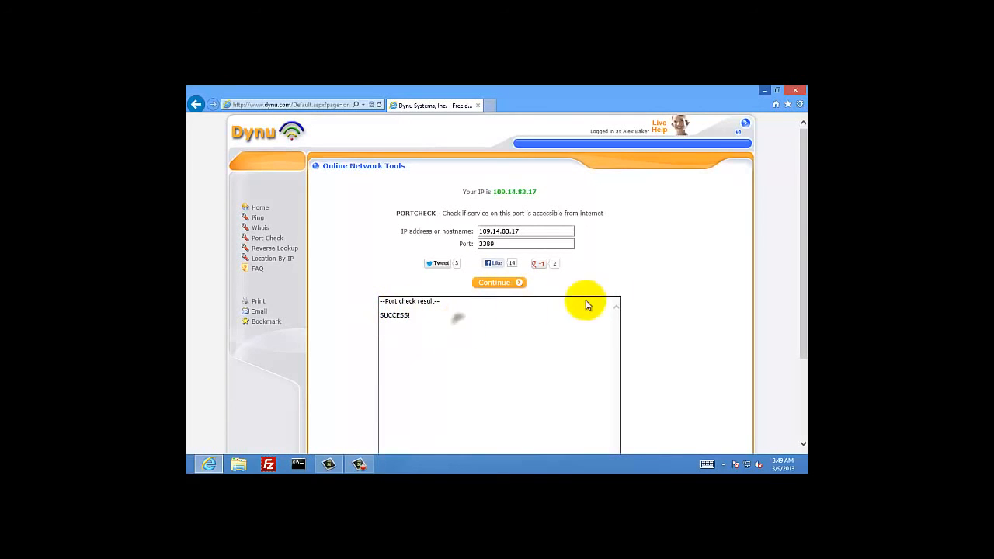
left_click(766, 91)
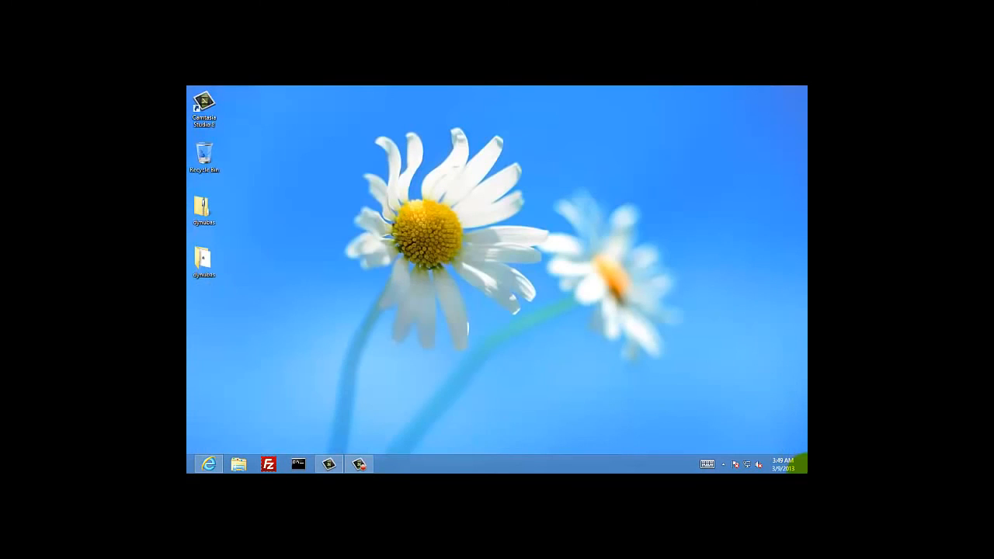
- Search 'remote' from the Windows search charm and launch Remote Desktop Connection
mouse_move(806, 471)
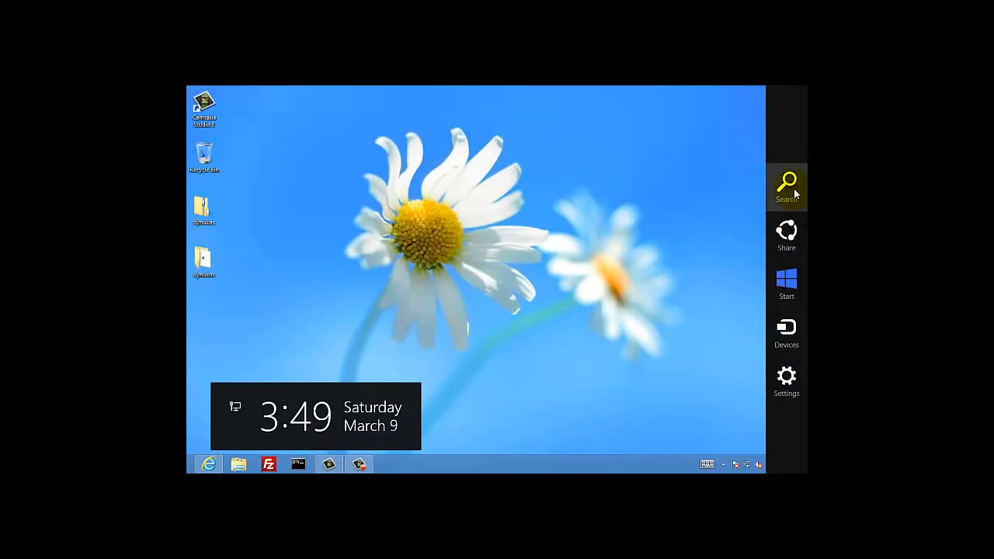
left_click(788, 185)
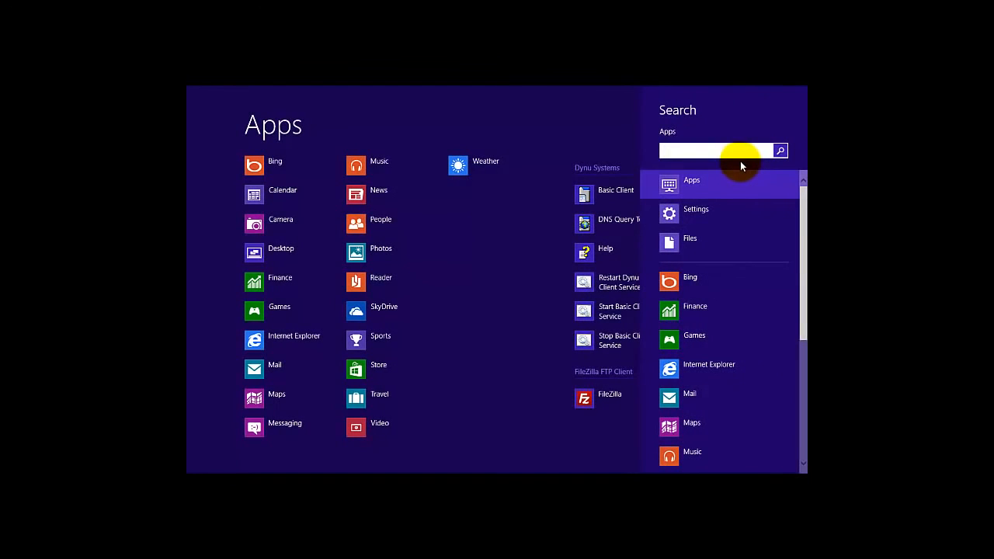
type("remote")
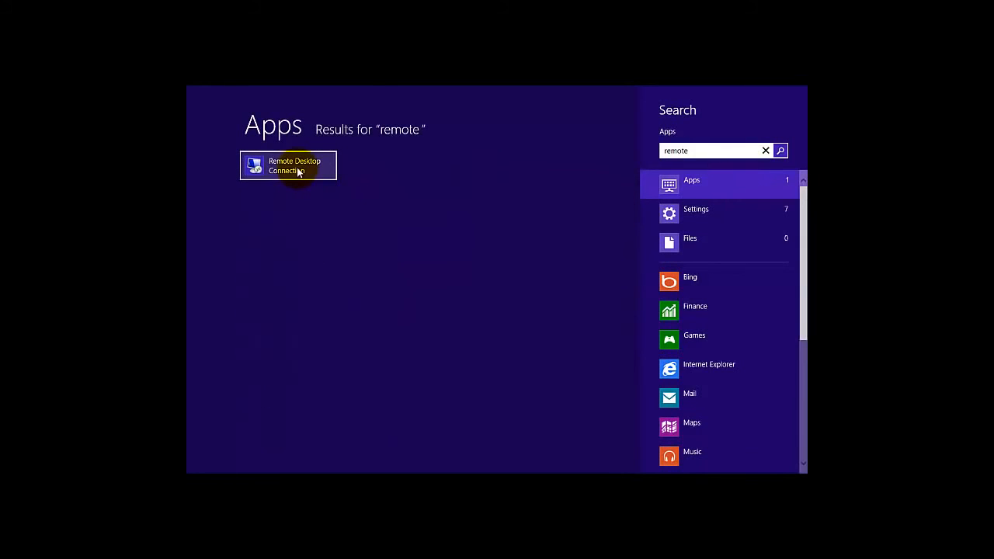
left_click(298, 169)
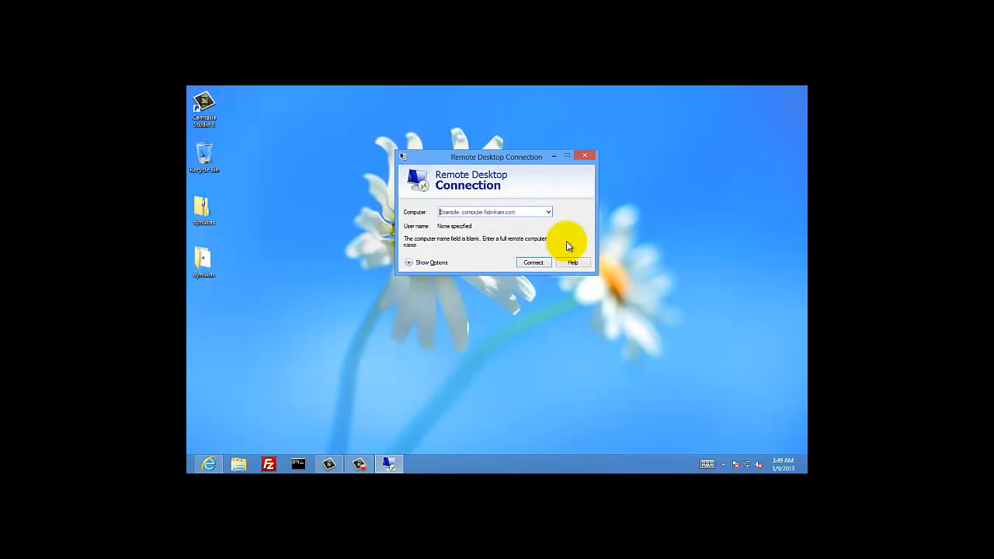
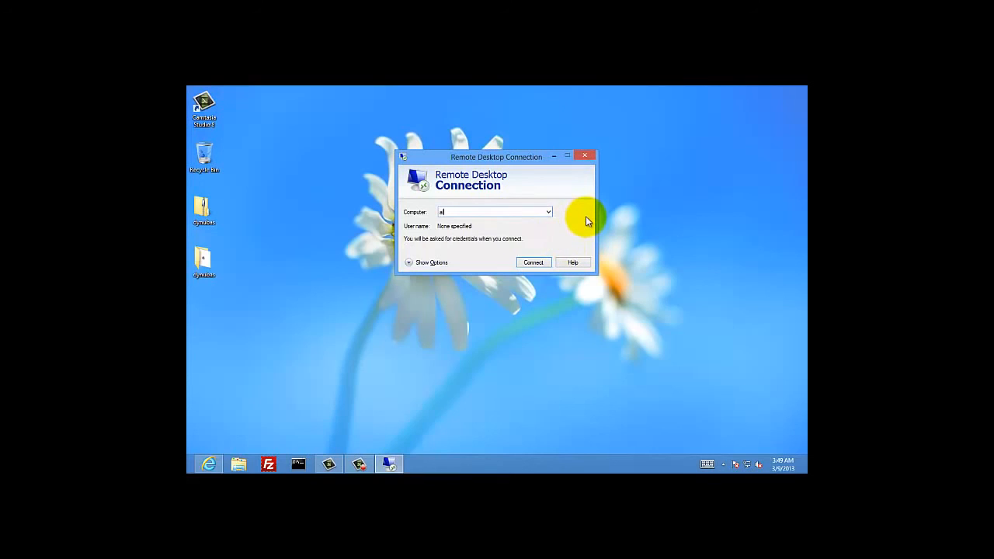
- Start a Remote Desktop connection to the Dynu hostname, checking and then closing the Dynu Basic Client while it fails
left_click(532, 263)
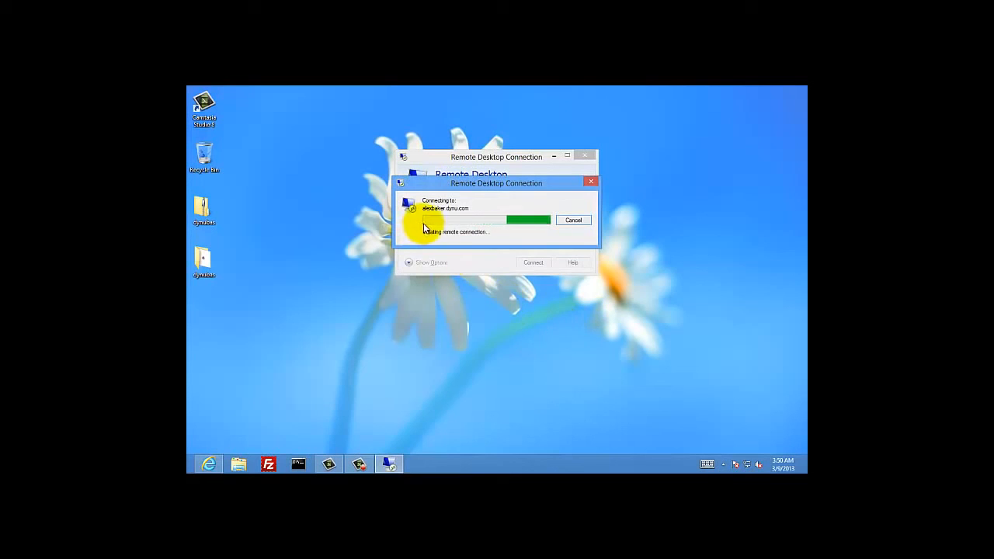
left_click(723, 464)
double_click(738, 416)
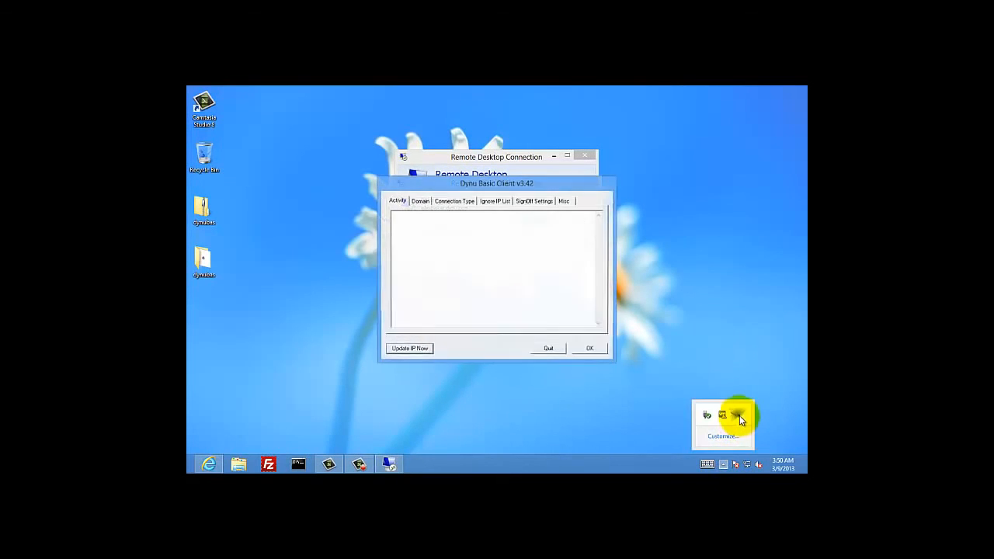
left_click_drag(546, 185, 690, 264)
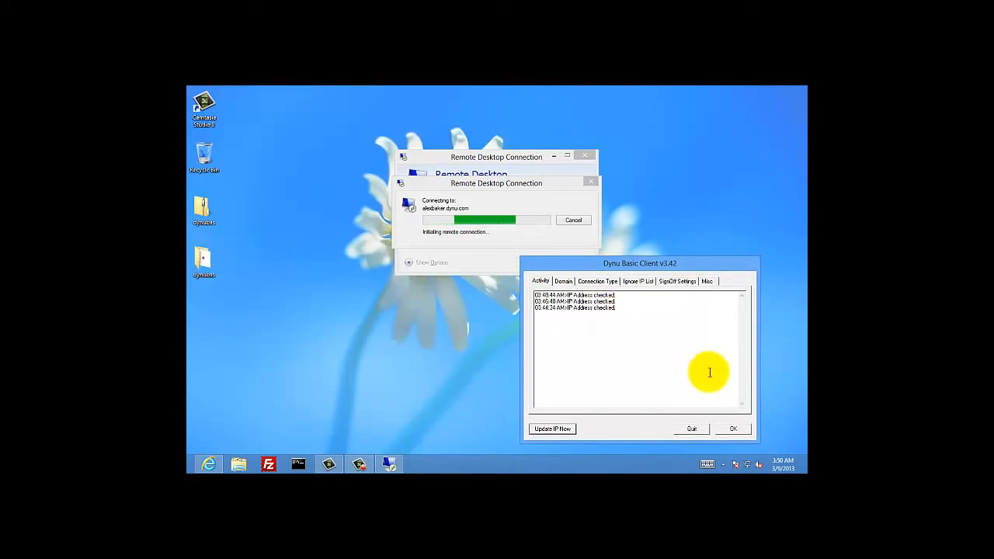
left_click(731, 428)
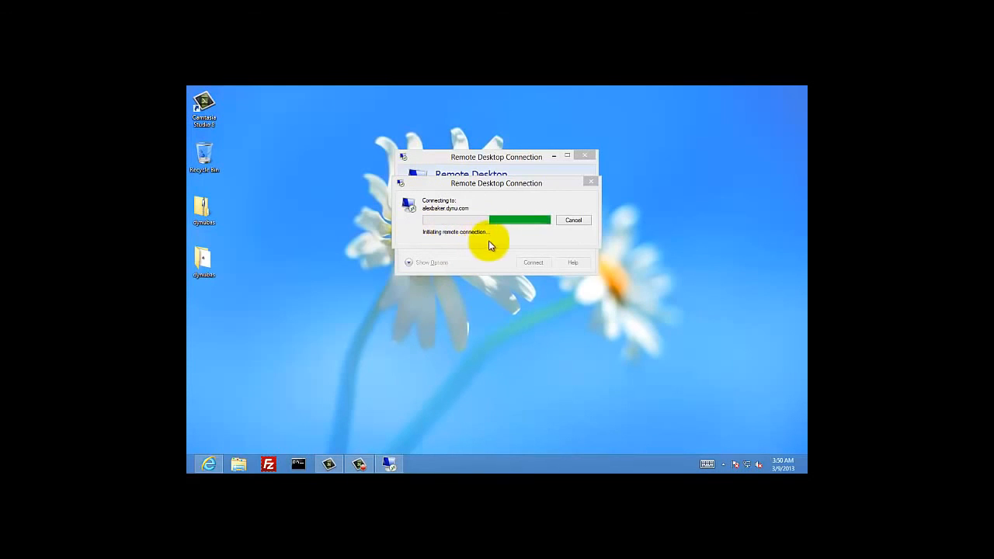
- Review the SUCCESS! port check result, then dismiss the connection error and close Remote Desktop Connection
left_click(208, 464)
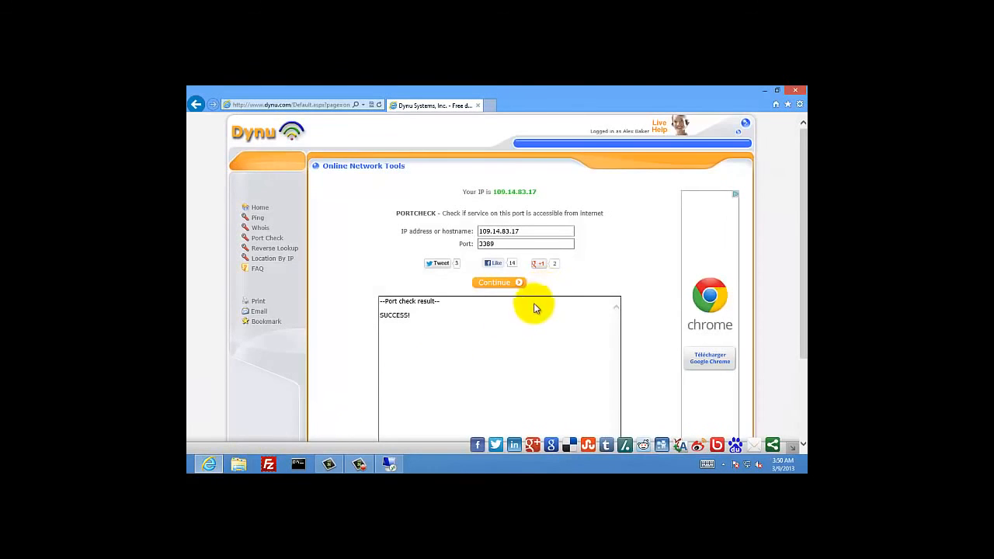
left_click_drag(413, 317, 380, 312)
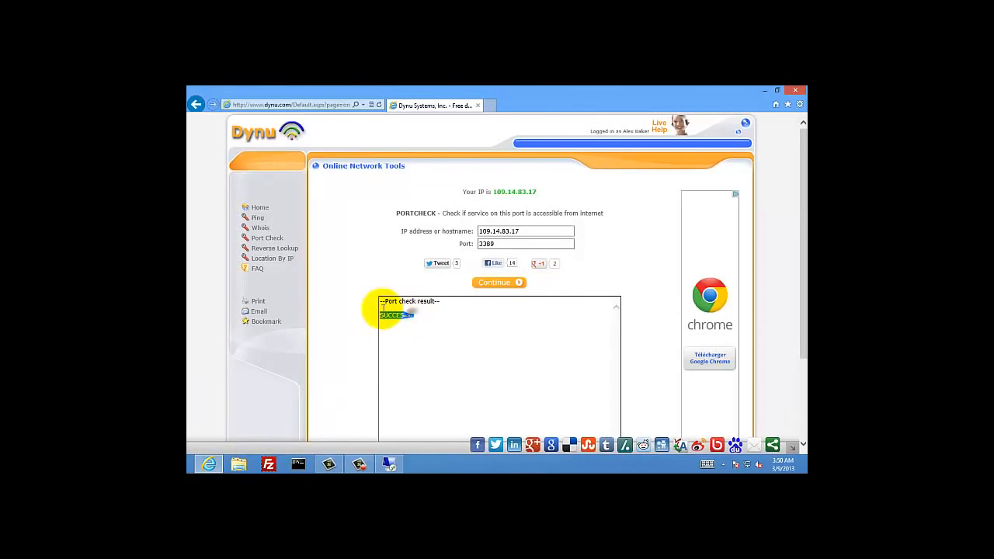
left_click(436, 322)
left_click(765, 90)
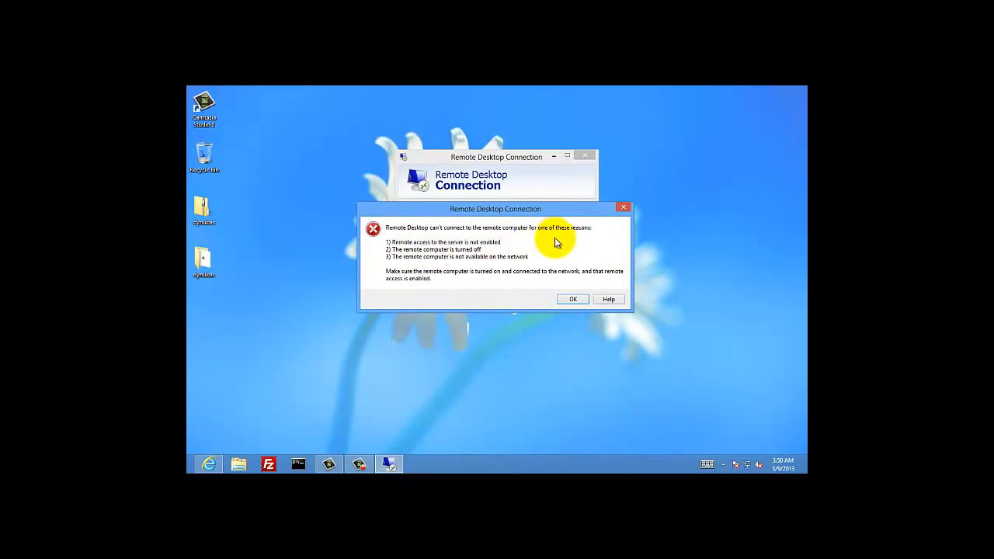
left_click(577, 299)
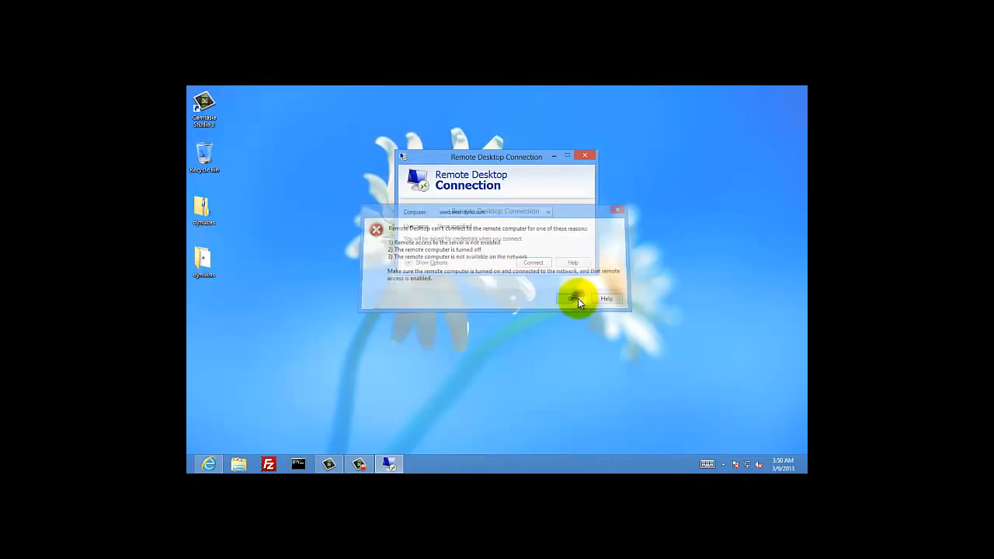
left_click(586, 156)
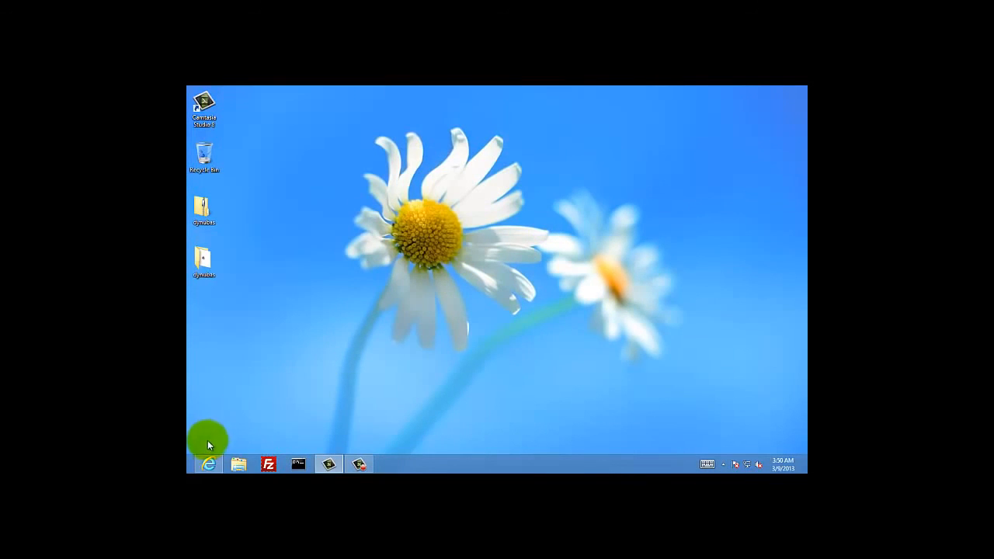
- Recheck the SUCCESS! result for 109.14.83.17 port 3389 and close Internet Explorer
left_click(208, 464)
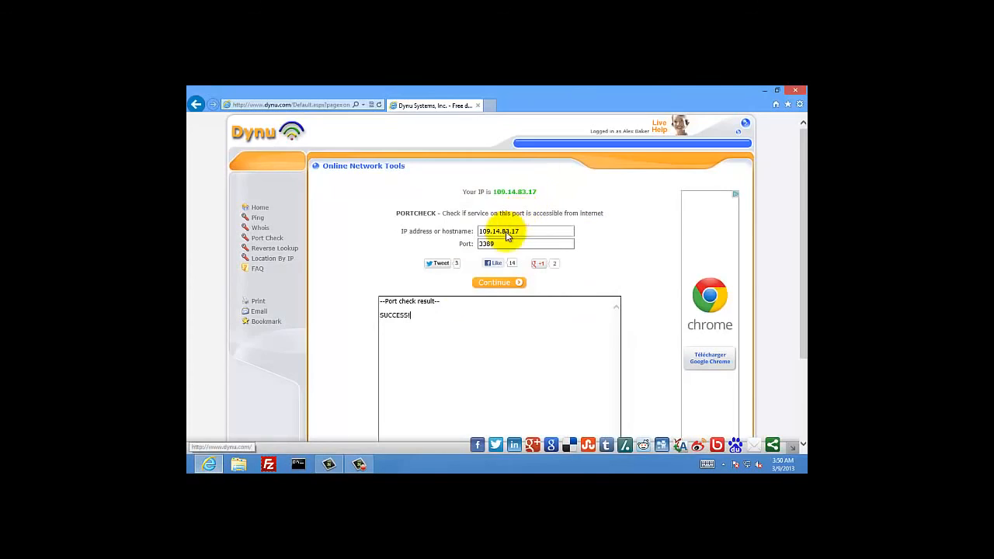
double_click(395, 314)
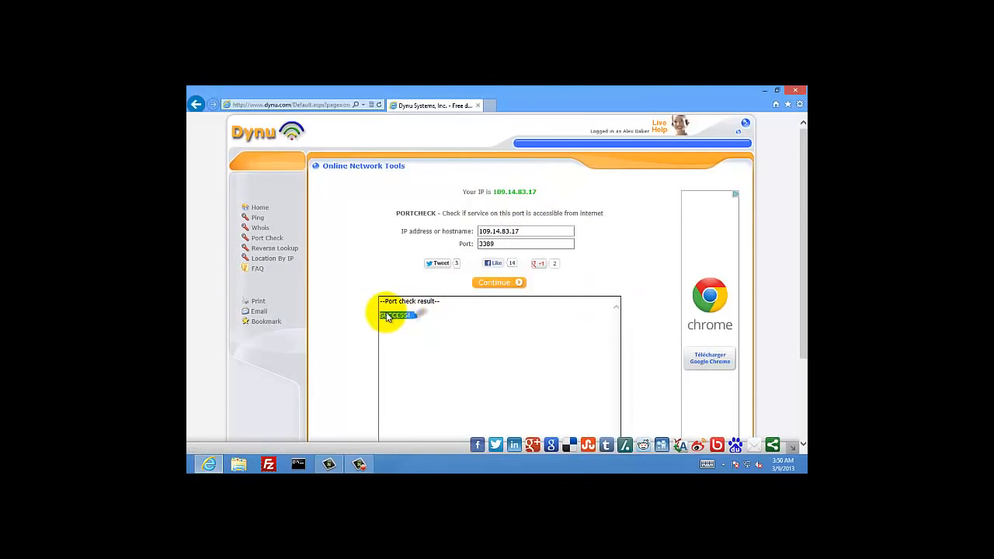
left_click(460, 314)
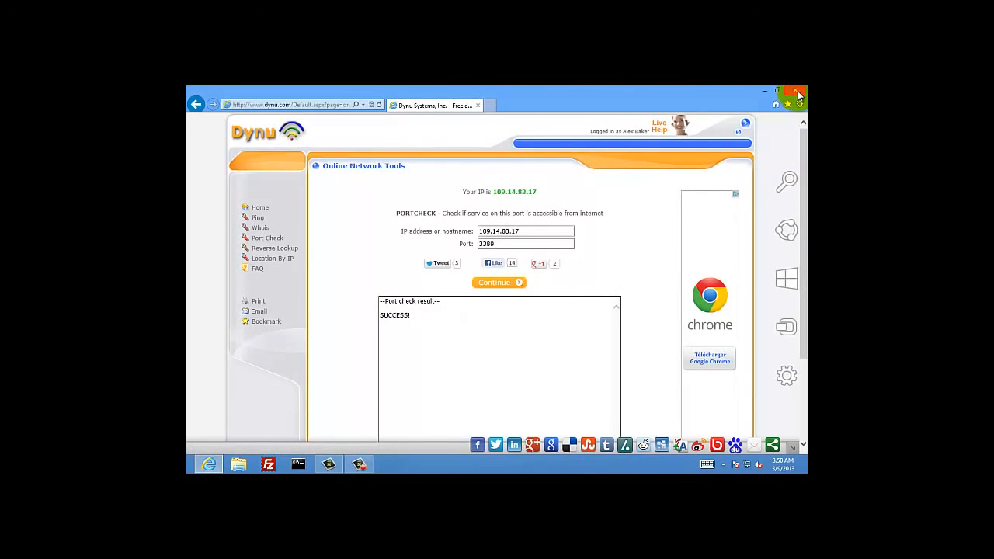
left_click(796, 93)
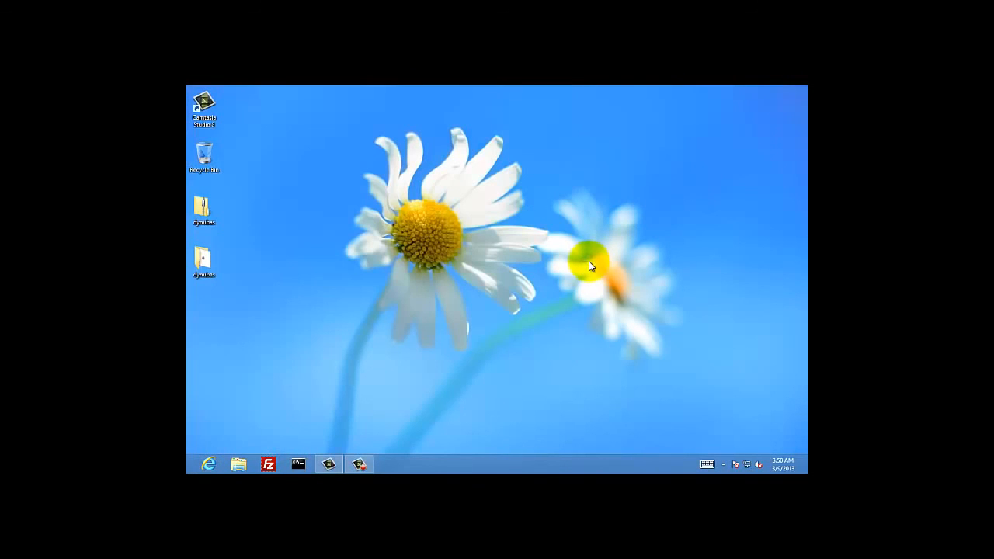